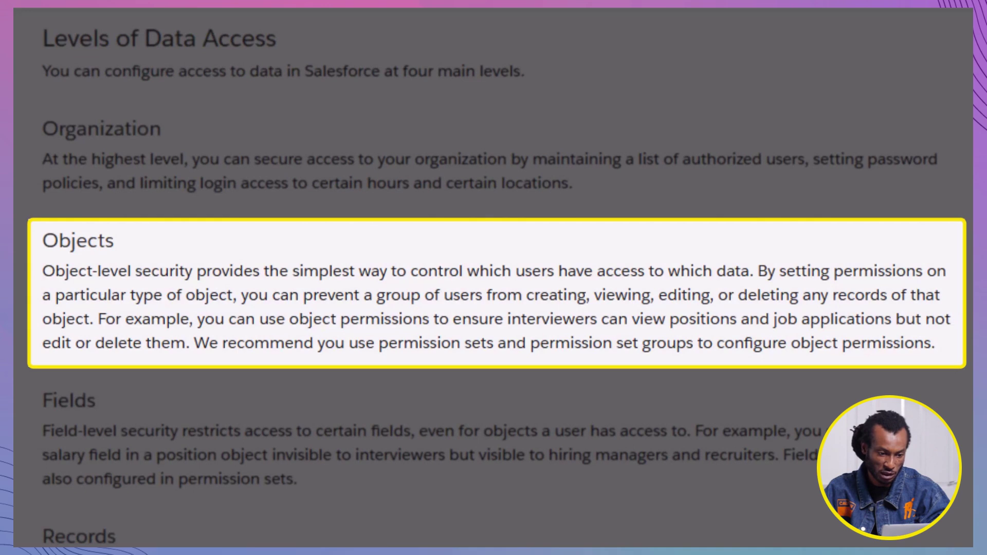
# Scroll through the Trailhead unit's Fields and Records sections
pyautogui.scroll(-4, 492, 278)
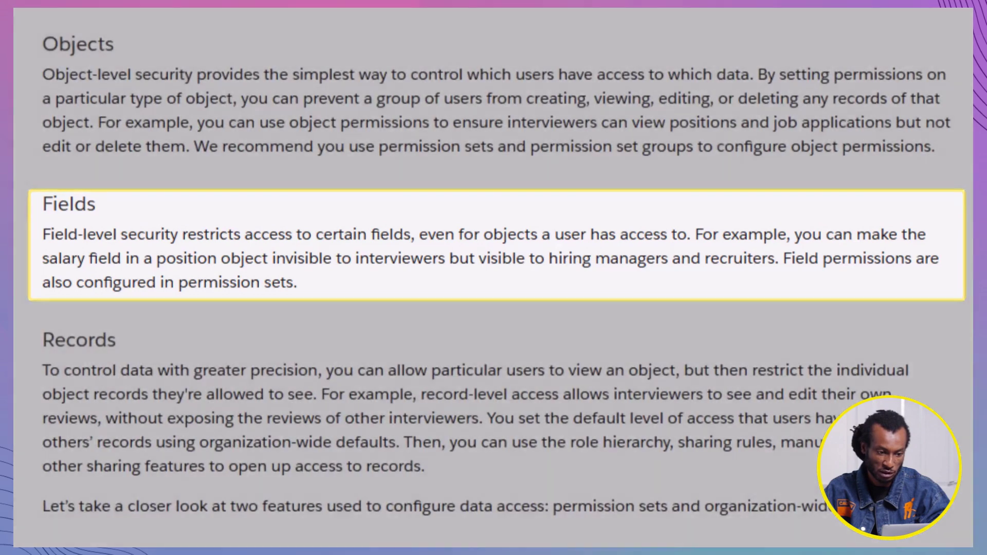
pyautogui.scroll(-3, 493, 278)
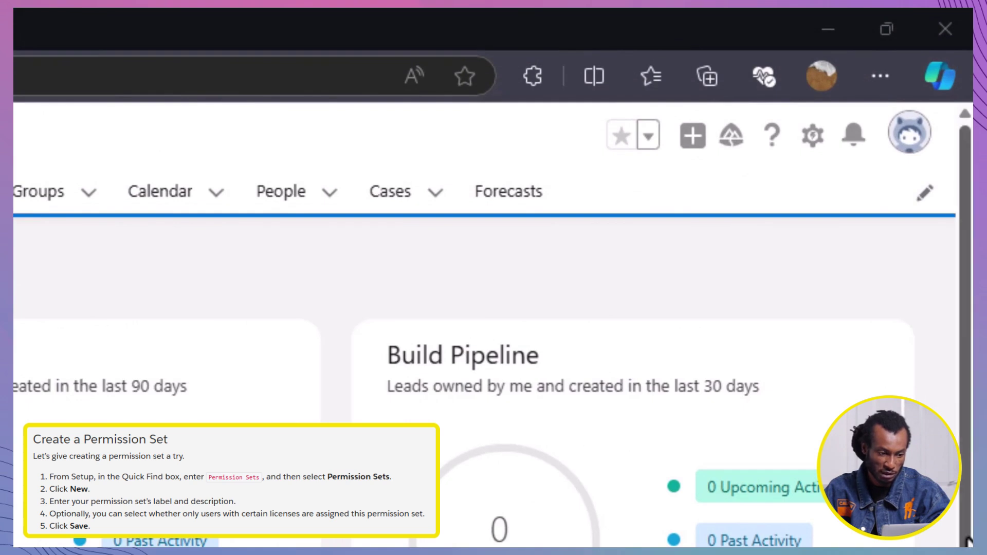
# Open Setup's Permission Sets page via Quick Find and start creating a new permission set
pyautogui.click(812, 136)
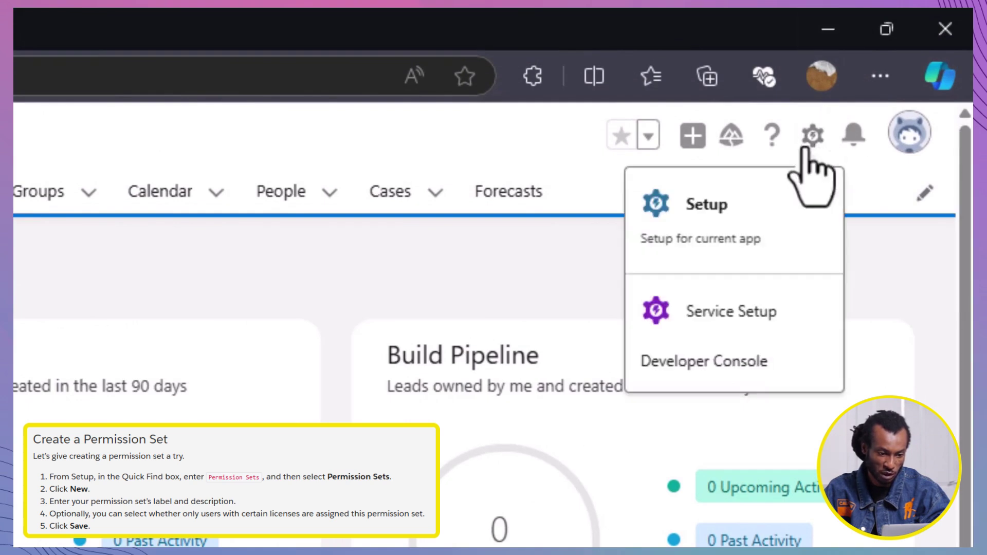
pyautogui.click(745, 213)
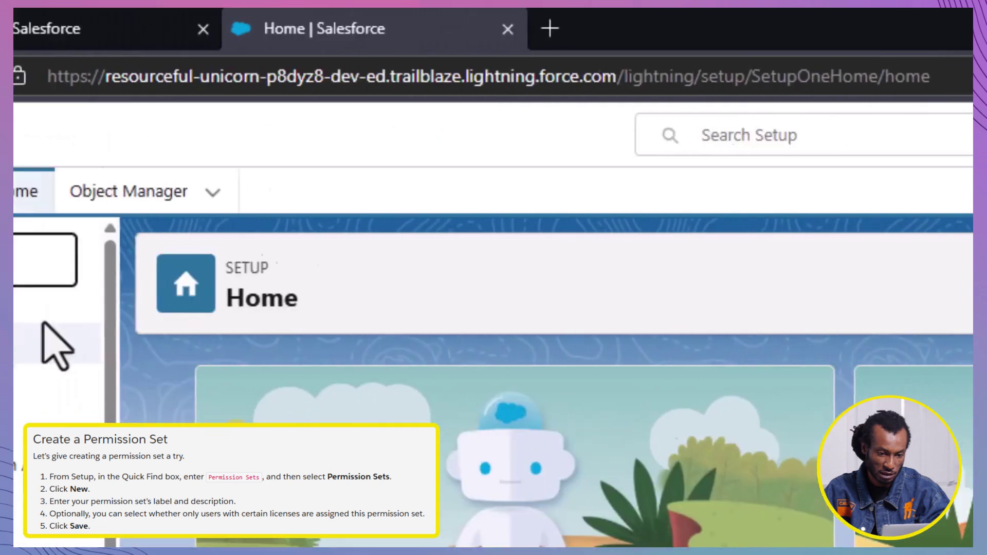
pyautogui.write('Perm')
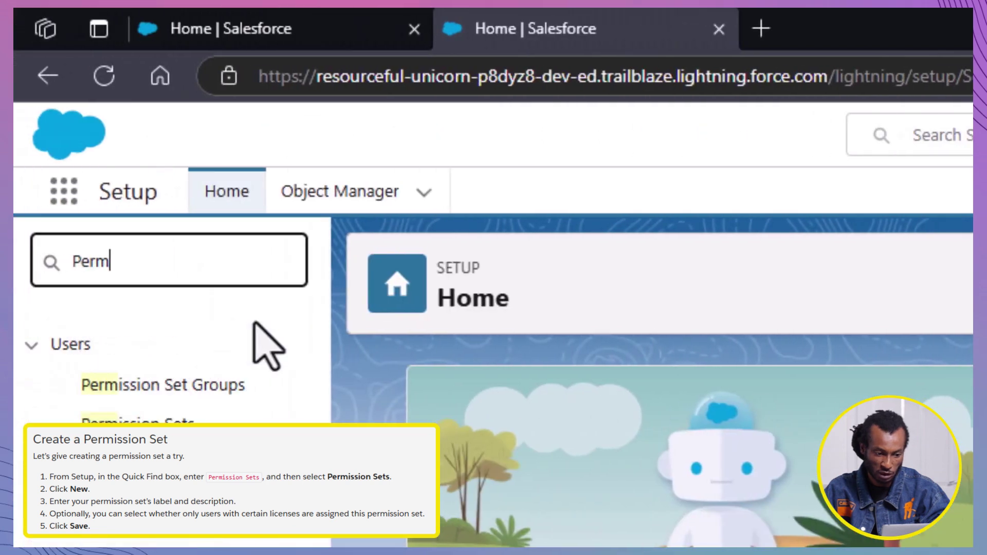
pyautogui.write('ission ')
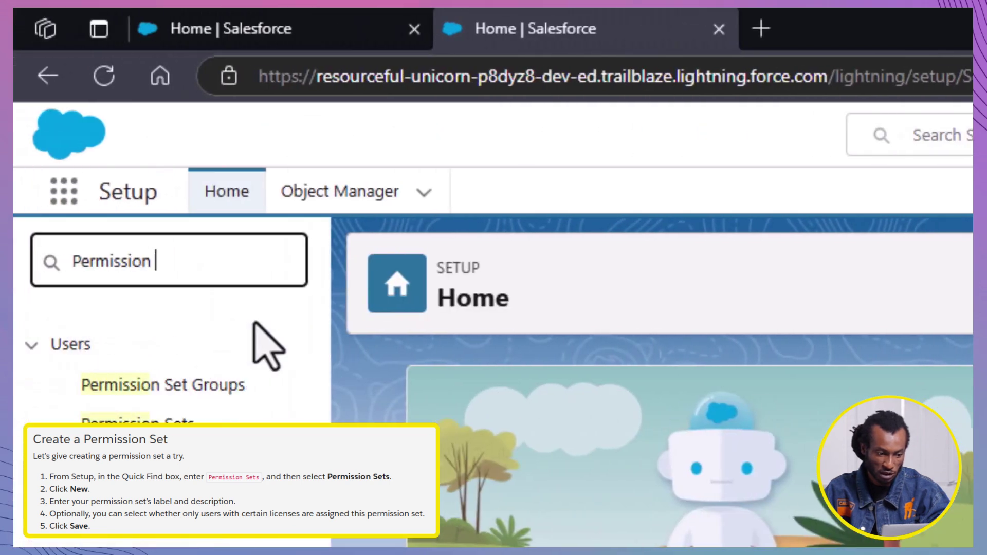
pyautogui.write('Sets')
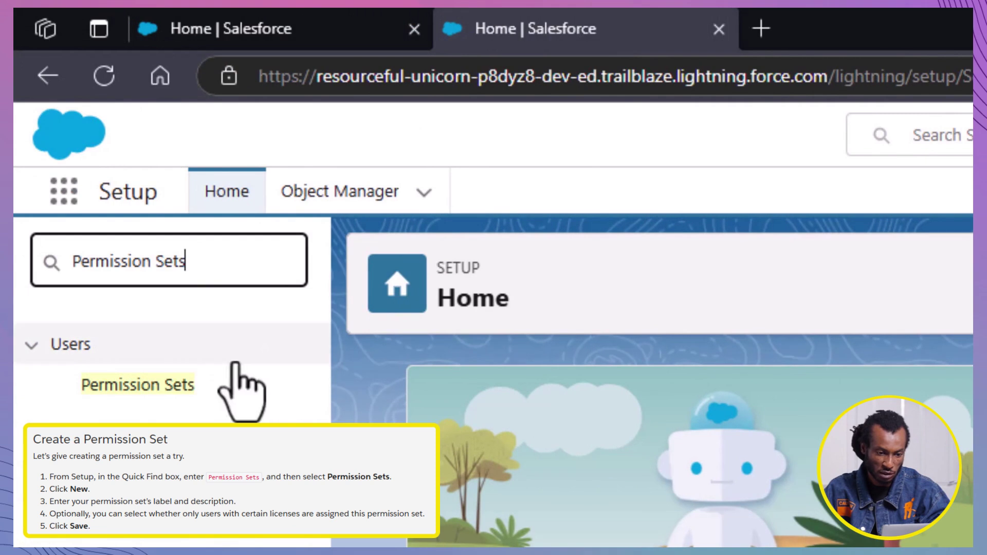
pyautogui.click(134, 387)
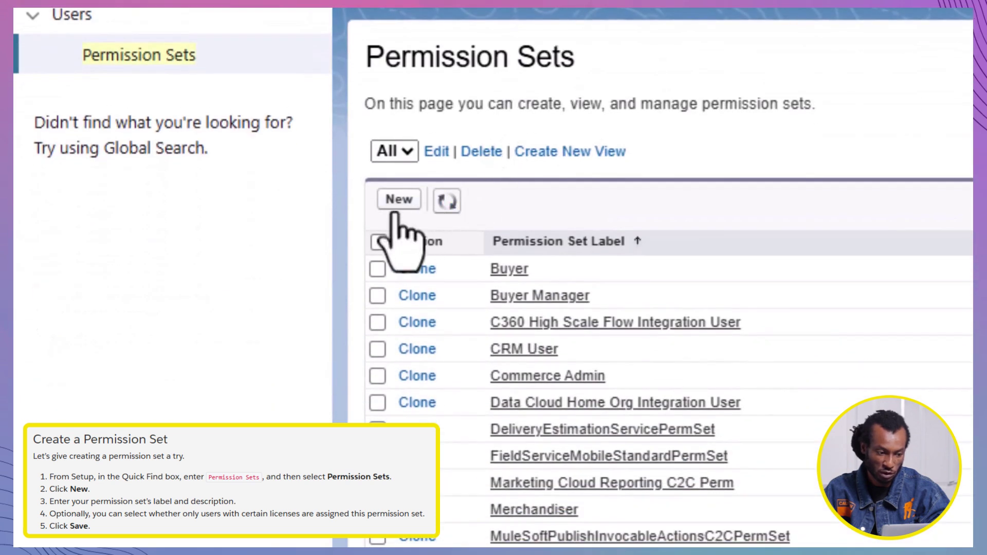
pyautogui.click(391, 201)
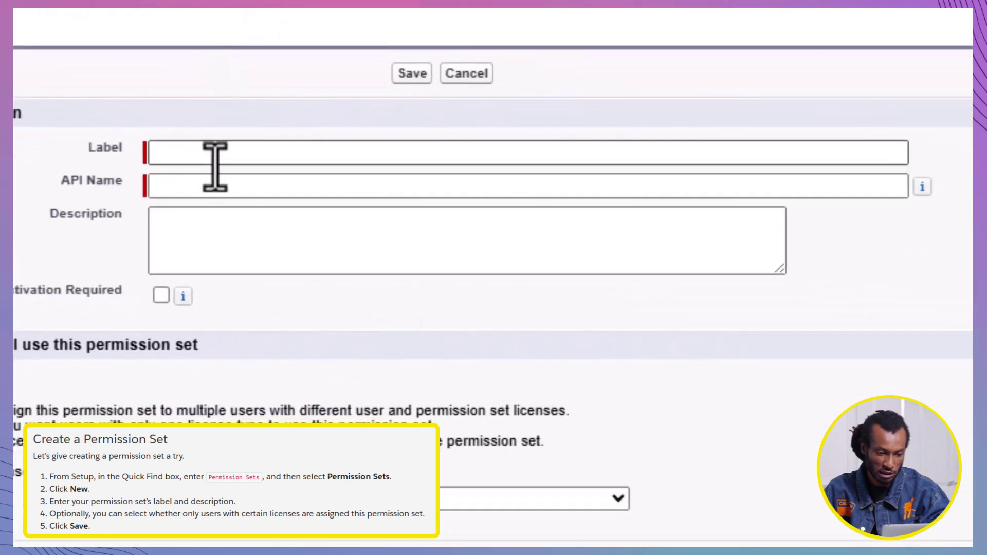
# Save permission set 'Account Access' (API name Account_Access) with a sales-rep account-access description
pyautogui.click(214, 160)
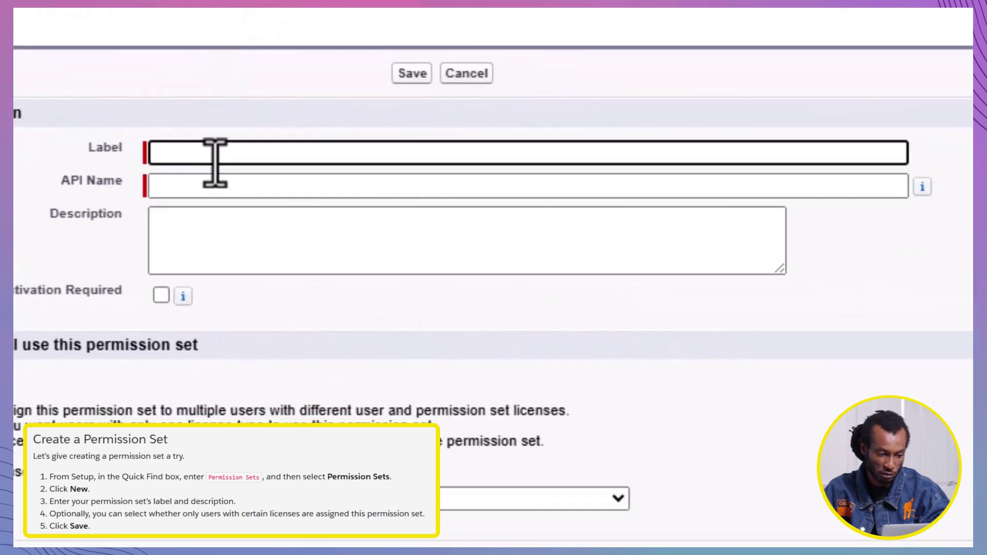
pyautogui.write('Account Access')
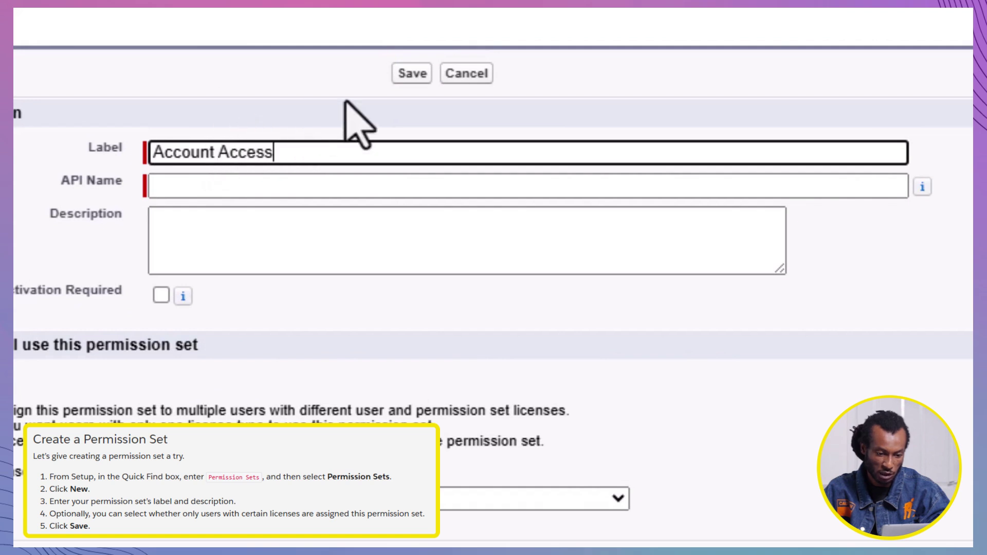
pyautogui.press('Tab')
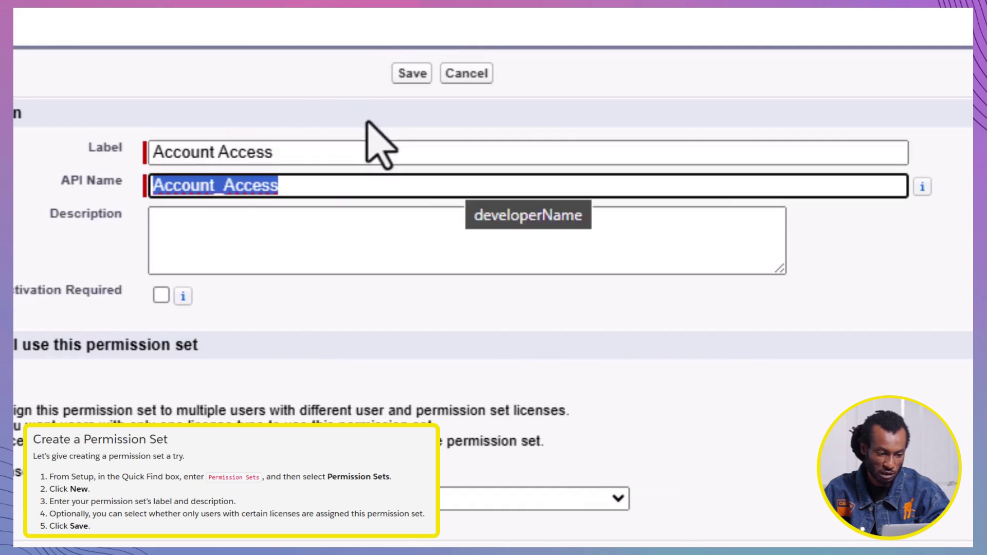
pyautogui.press('Tab')
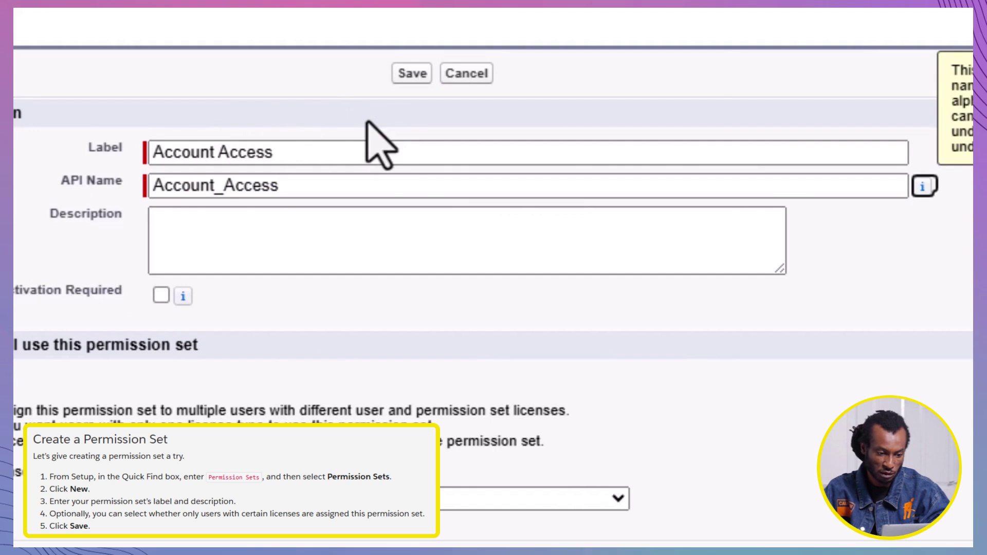
pyautogui.press('Tab')
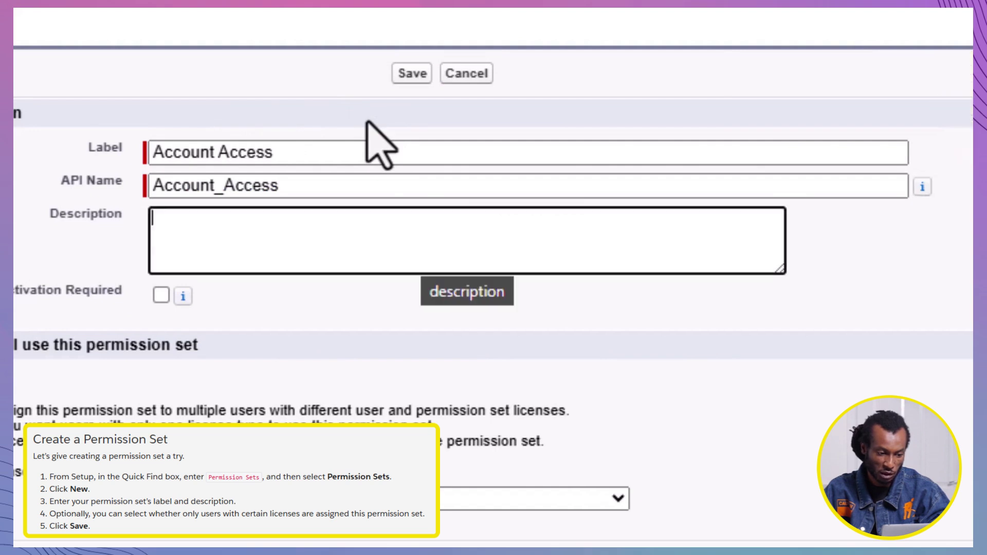
pyautogui.click(272, 10)
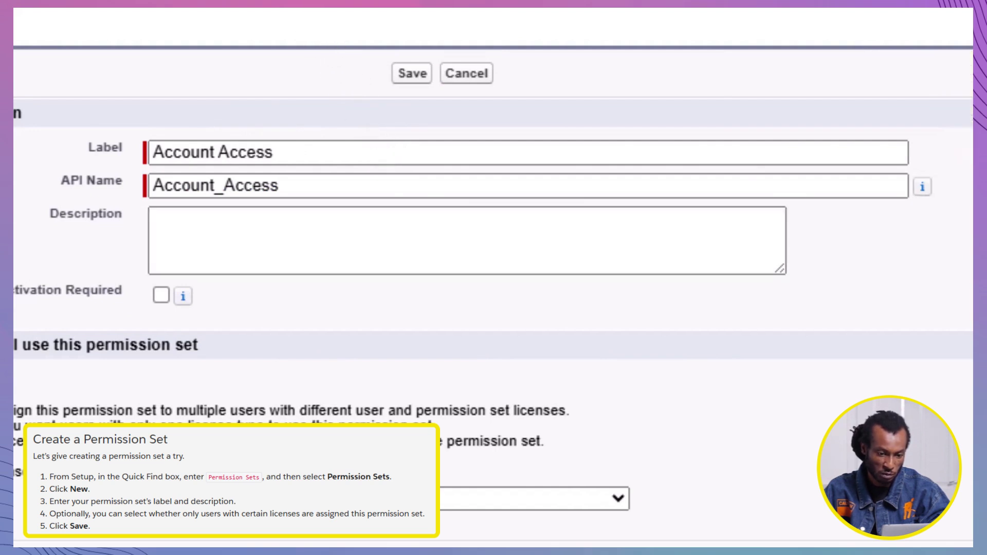
pyautogui.click(271, 264)
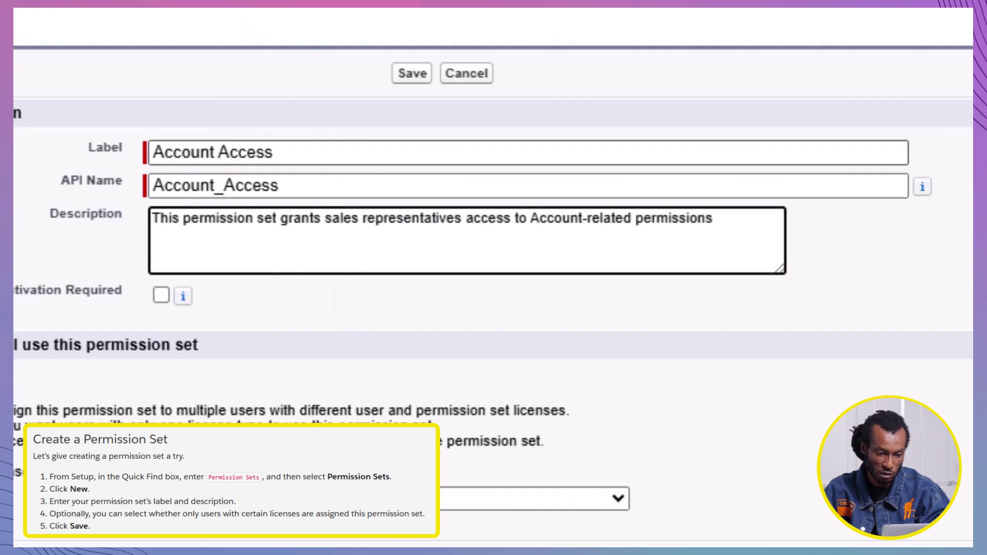
pyautogui.press('Tab')
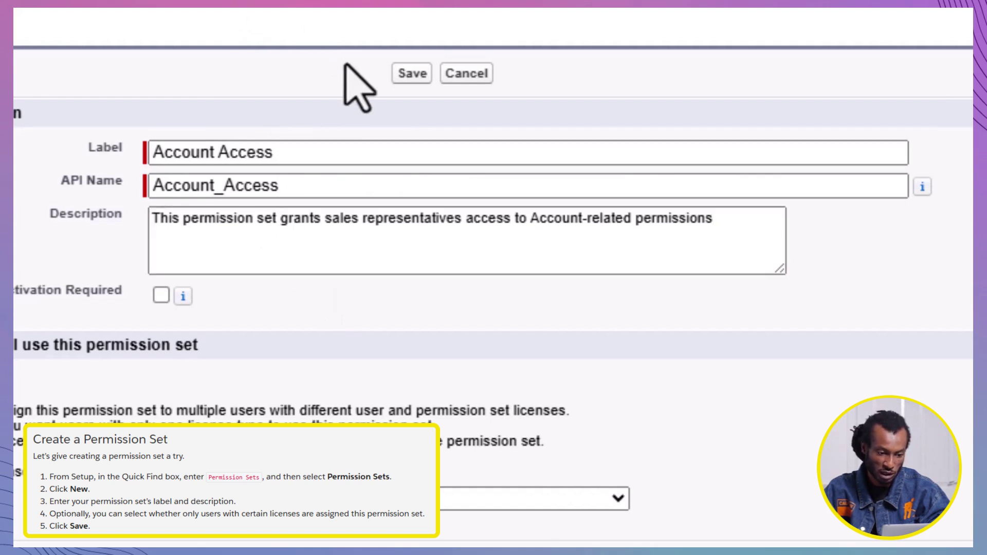
pyautogui.click(421, 74)
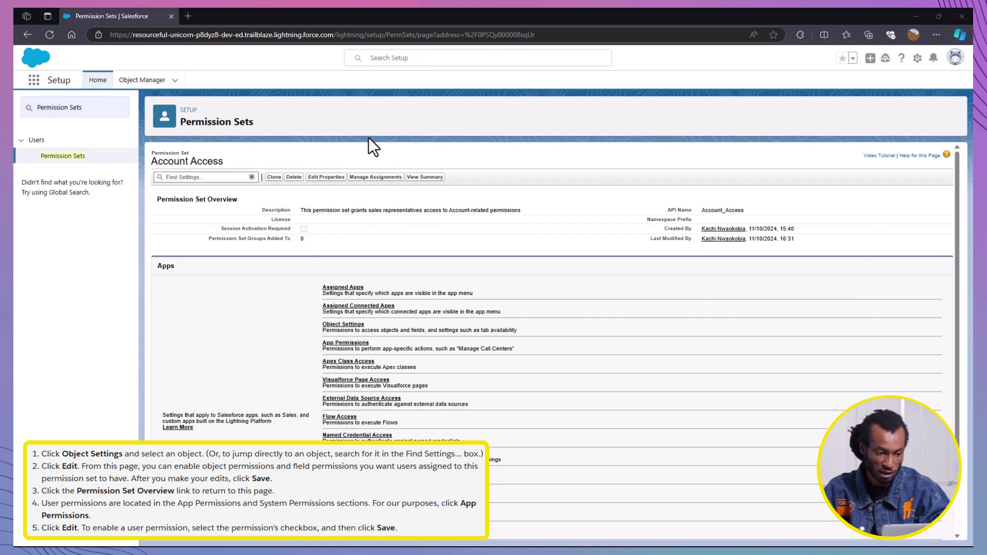
# Open the Accounts object settings of the Account Access permission set
pyautogui.click(345, 324)
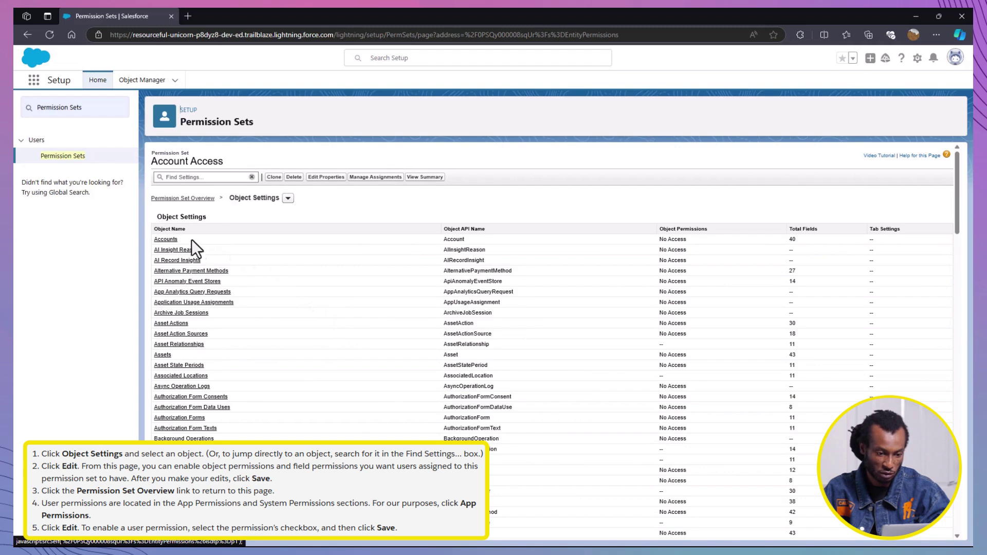
pyautogui.click(168, 240)
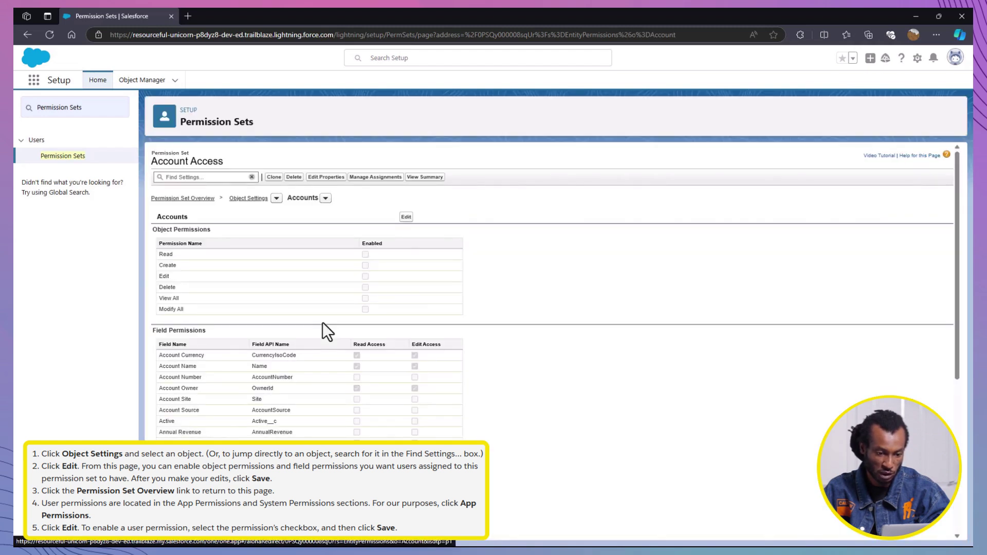
# Grant Account Access all Accounts object permissions plus read and edit access on every Account field
pyautogui.click(406, 216)
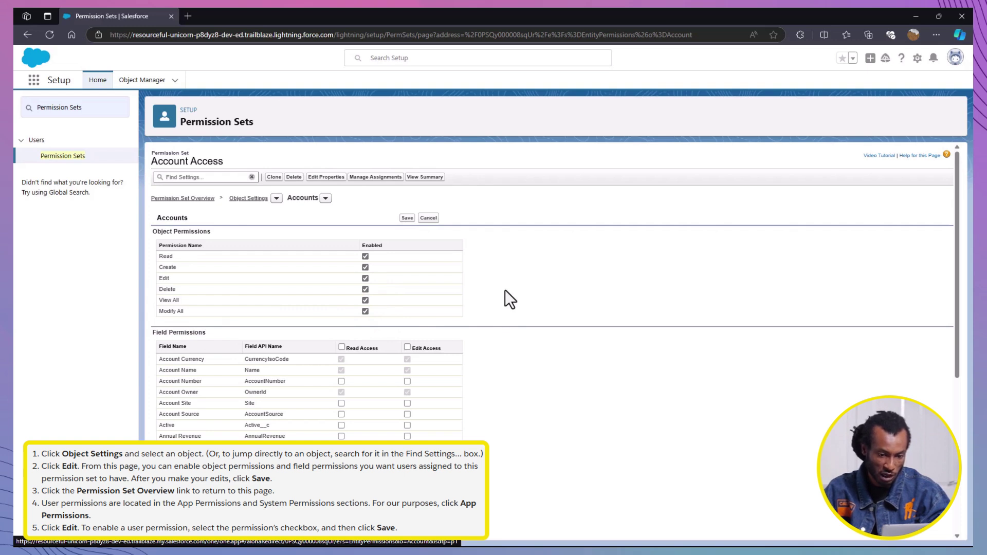
pyautogui.click(341, 348)
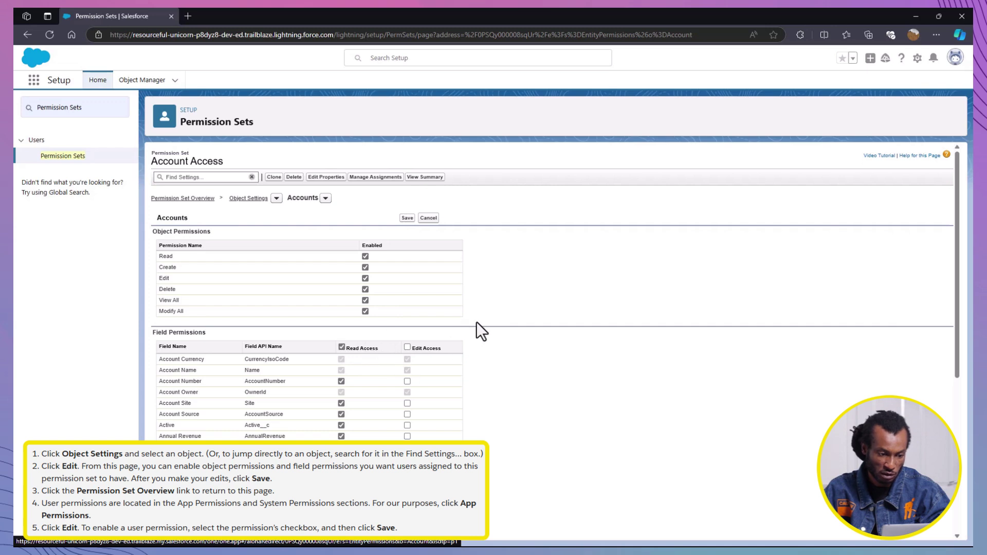
pyautogui.click(407, 347)
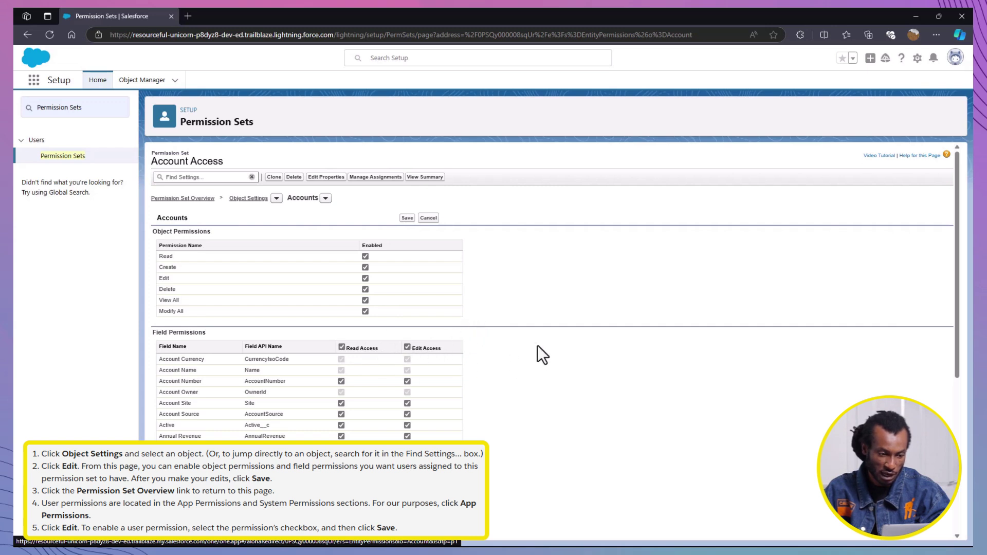
pyautogui.scroll(-5, 521, 354)
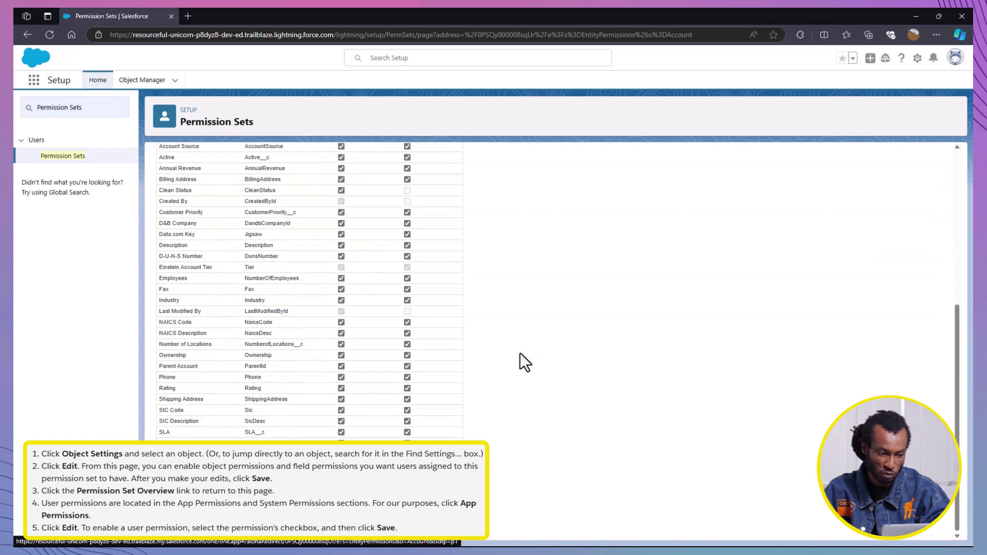
pyautogui.scroll(6, 520, 352)
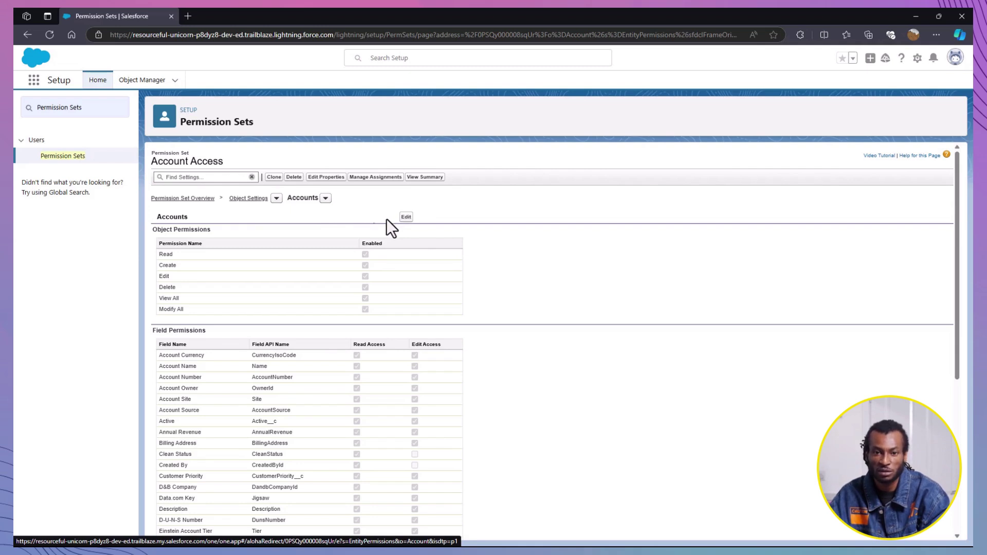
pyautogui.click(63, 156)
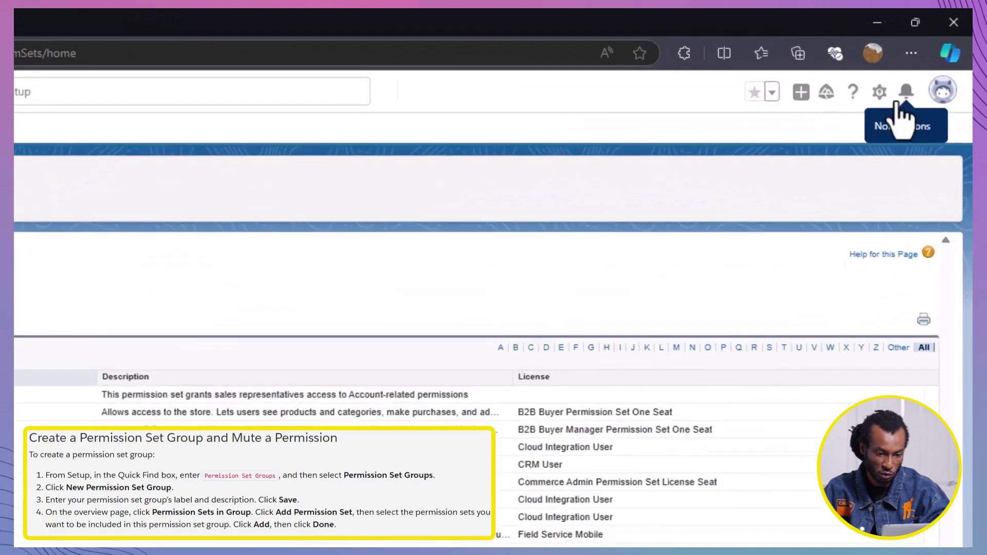
# Open the Permission Set Groups page via Quick Find 'permission' and start a new group
pyautogui.click(917, 59)
pyautogui.click(744, 175)
pyautogui.click(126, 221)
pyautogui.write('permission')
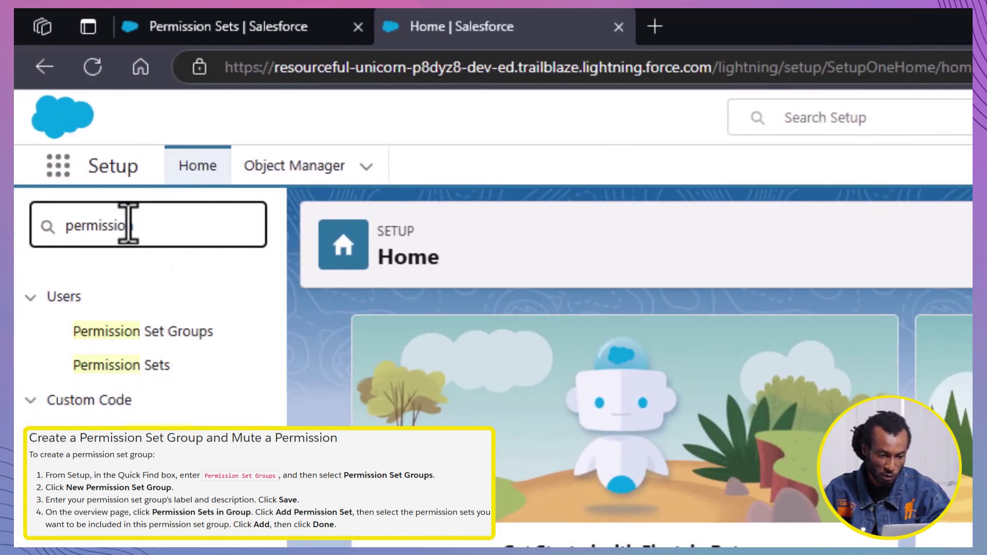
pyautogui.click(172, 331)
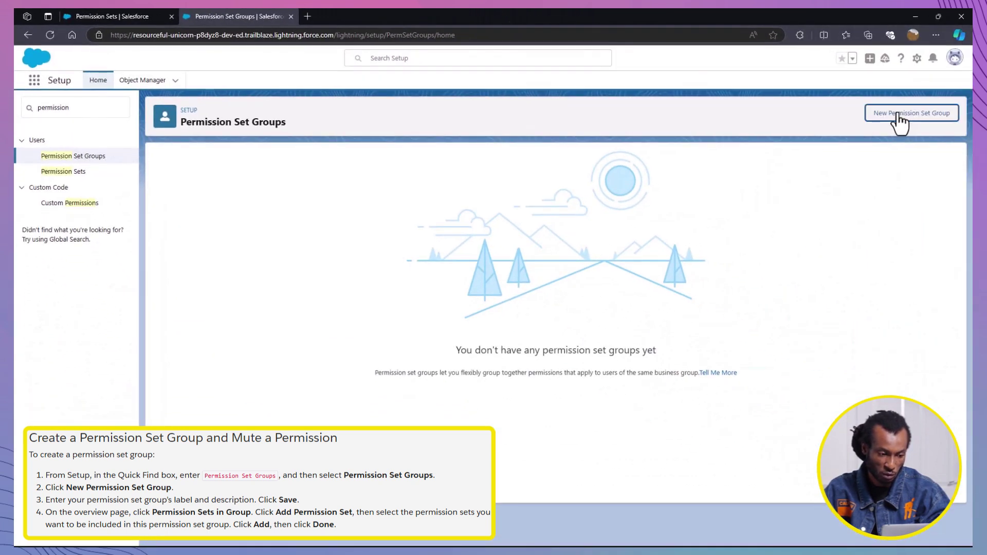
pyautogui.click(898, 115)
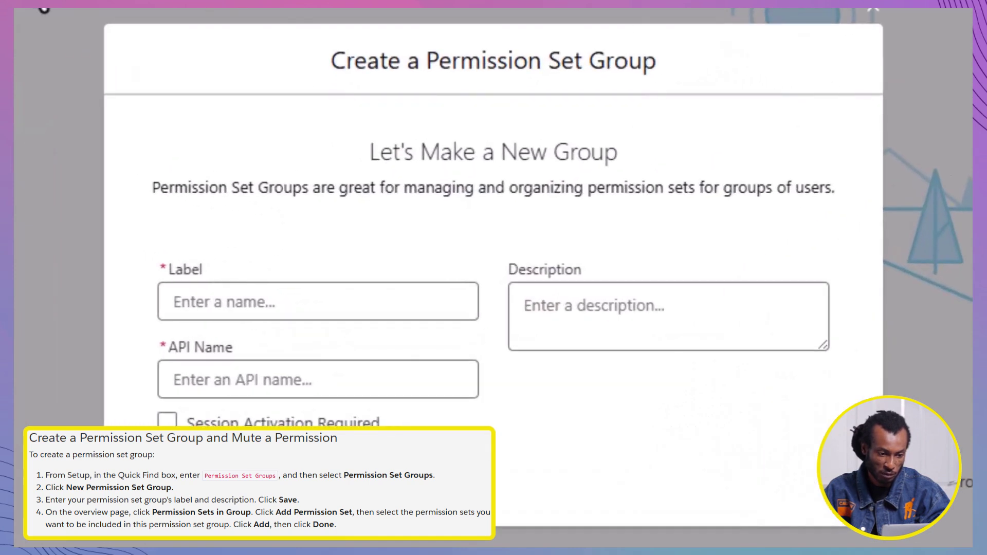
# Enter label 'Sales User' and description 'Group for Sales reps with Account access'
pyautogui.click(247, 299)
pyautogui.write('Sales User')
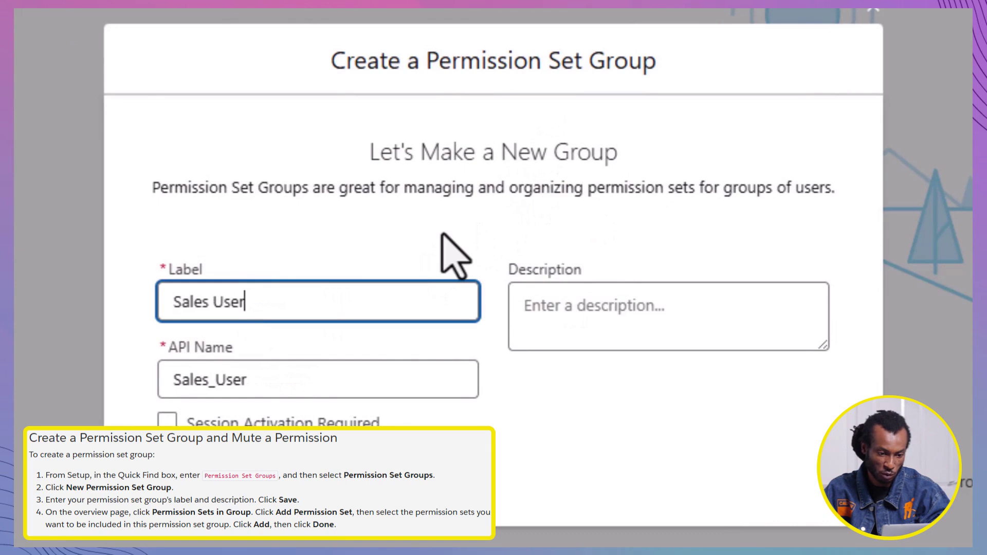
pyautogui.click(560, 317)
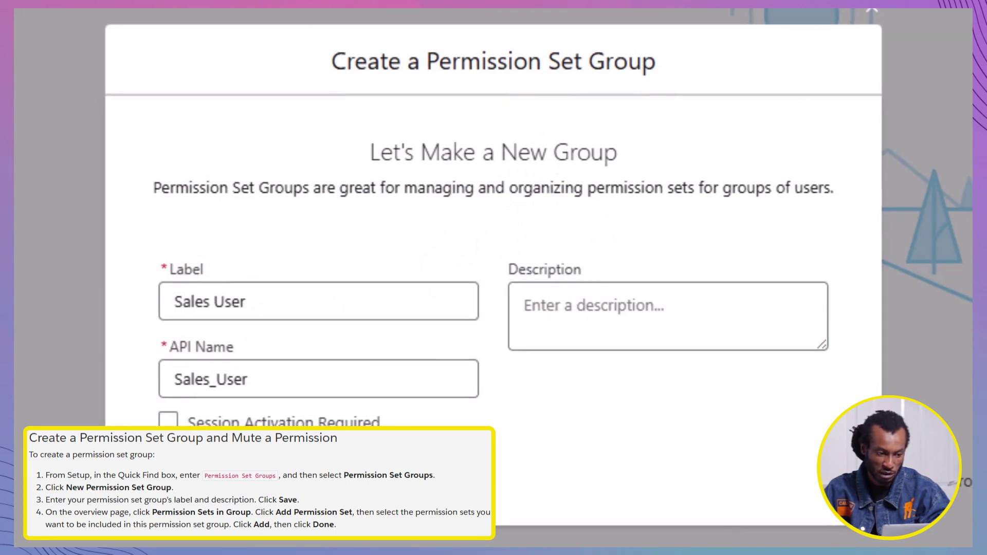
pyautogui.click(619, 313)
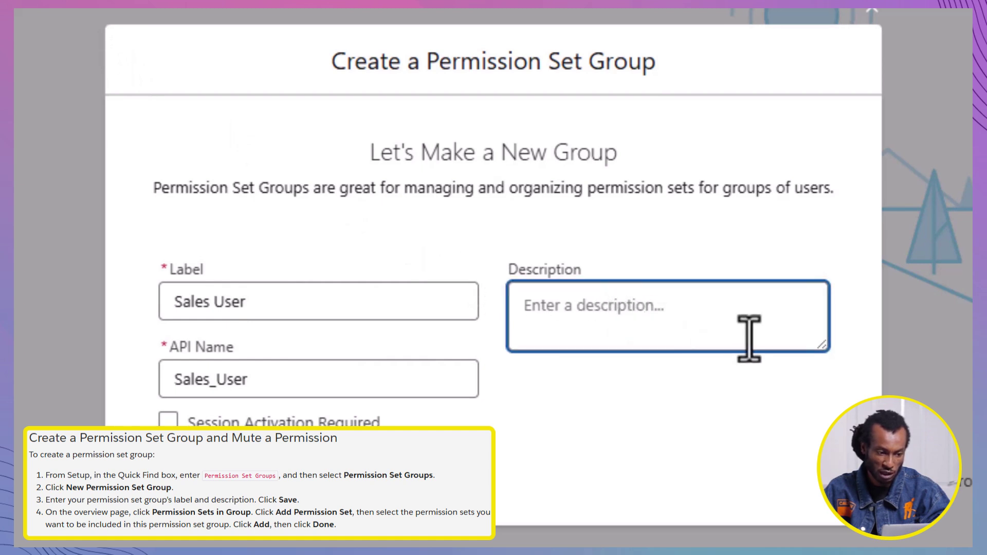
pyautogui.write('Group for Sales reps with Account Access')
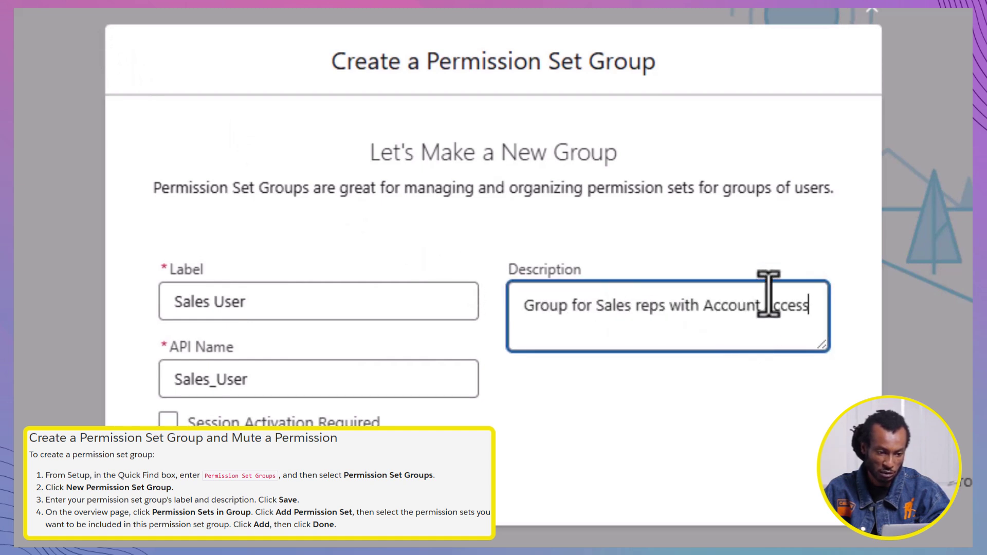
pyautogui.click(778, 240)
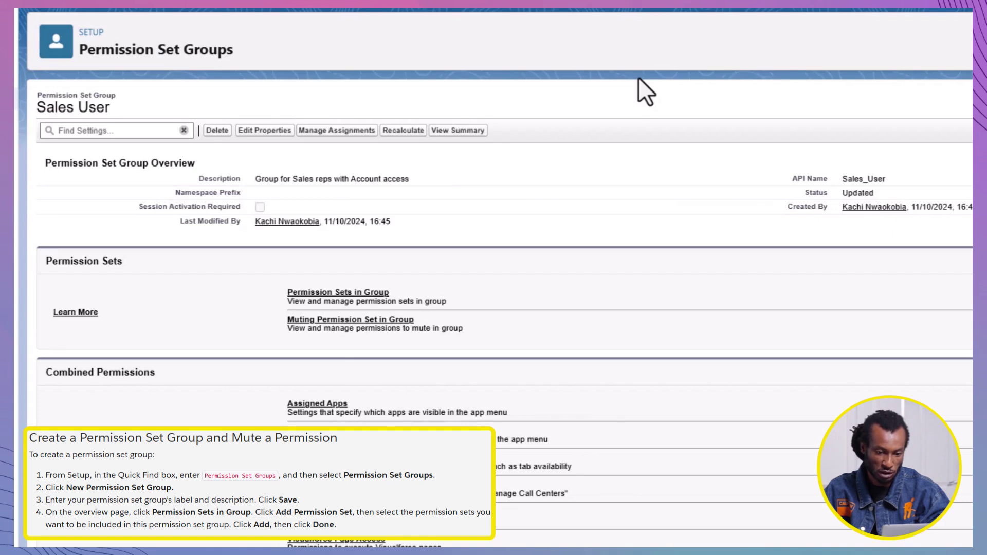
# Add the Account Access permission set to the Sales User group
pyautogui.click(383, 292)
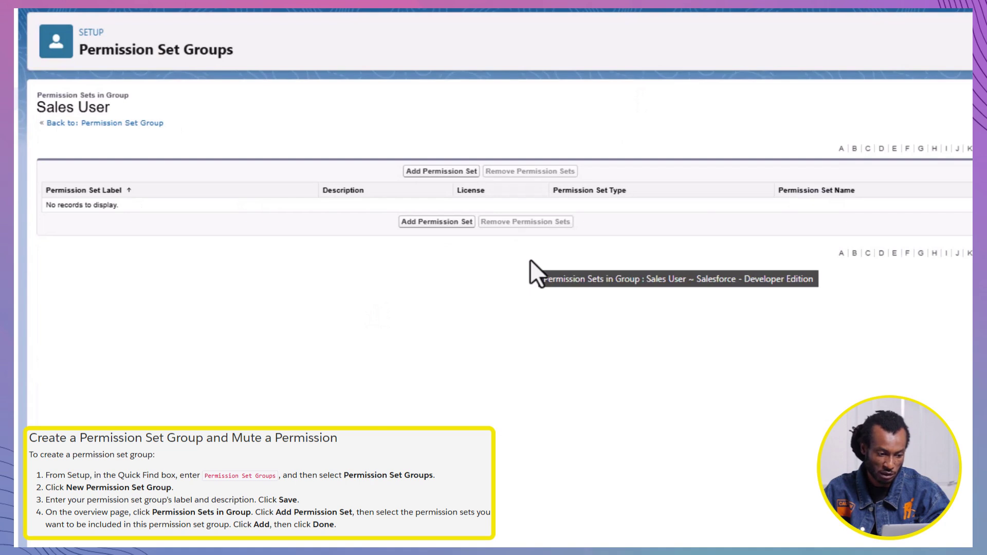
pyautogui.click(455, 173)
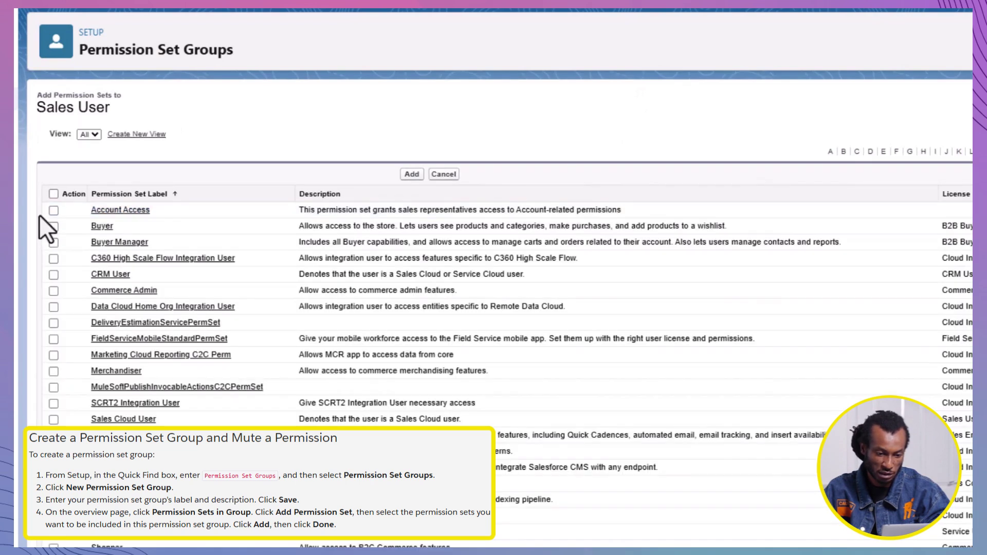
pyautogui.click(53, 210)
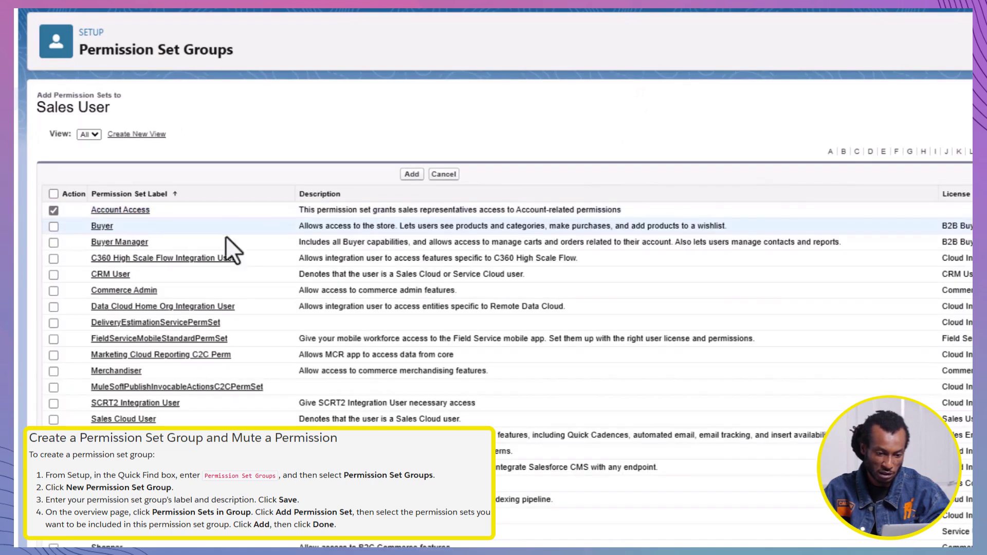
pyautogui.click(411, 175)
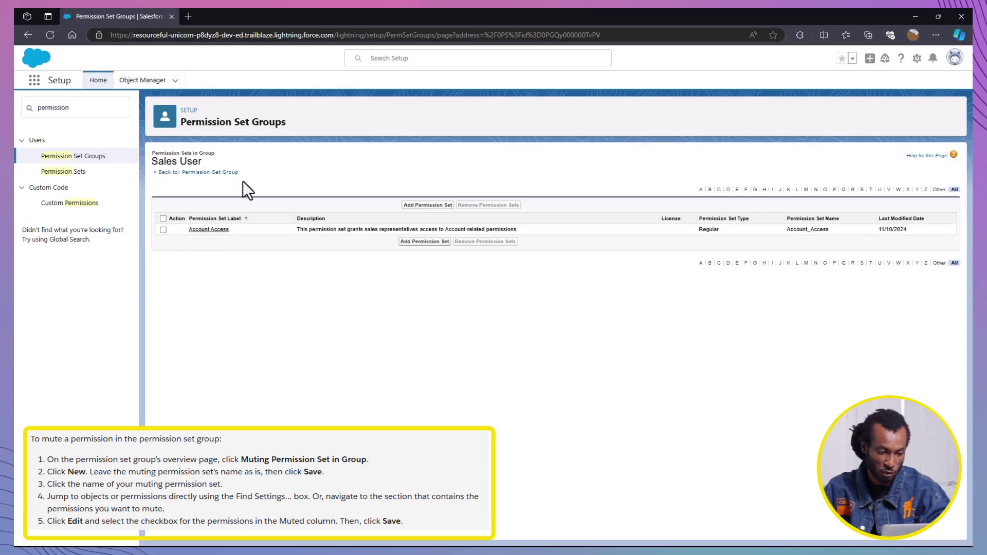
# Create the Sales User Muted muting permission set in the Sales User group and open it
pyautogui.click(226, 174)
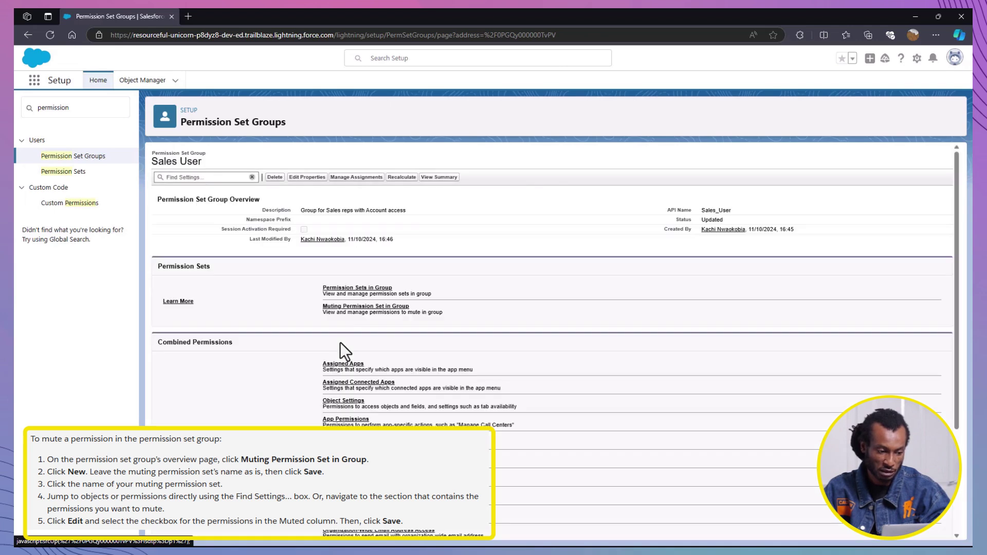
pyautogui.click(357, 307)
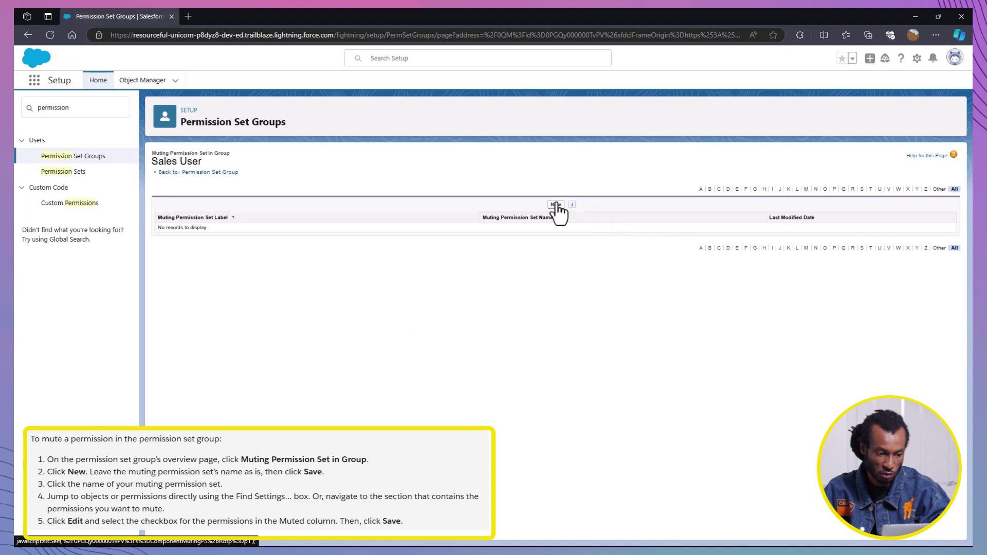
pyautogui.click(556, 205)
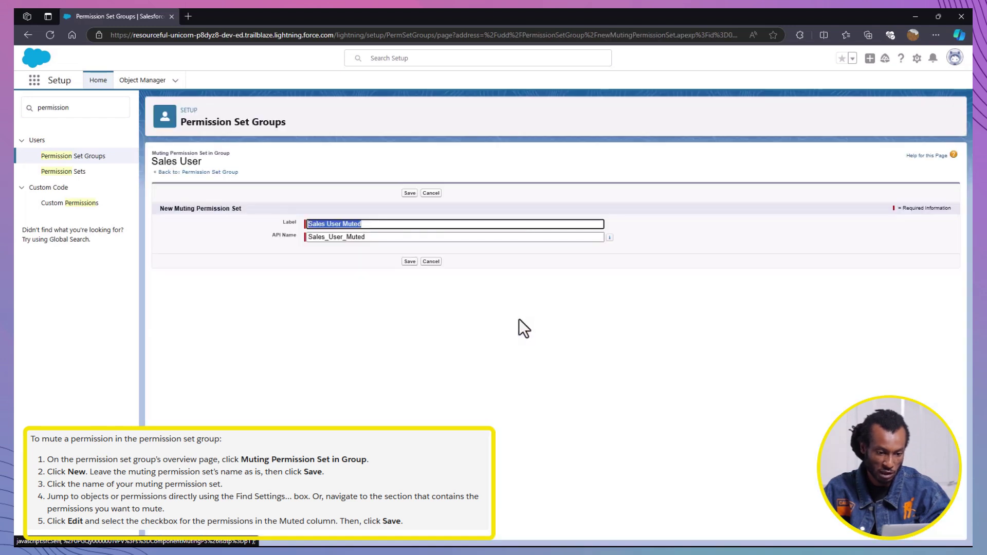
pyautogui.click(411, 263)
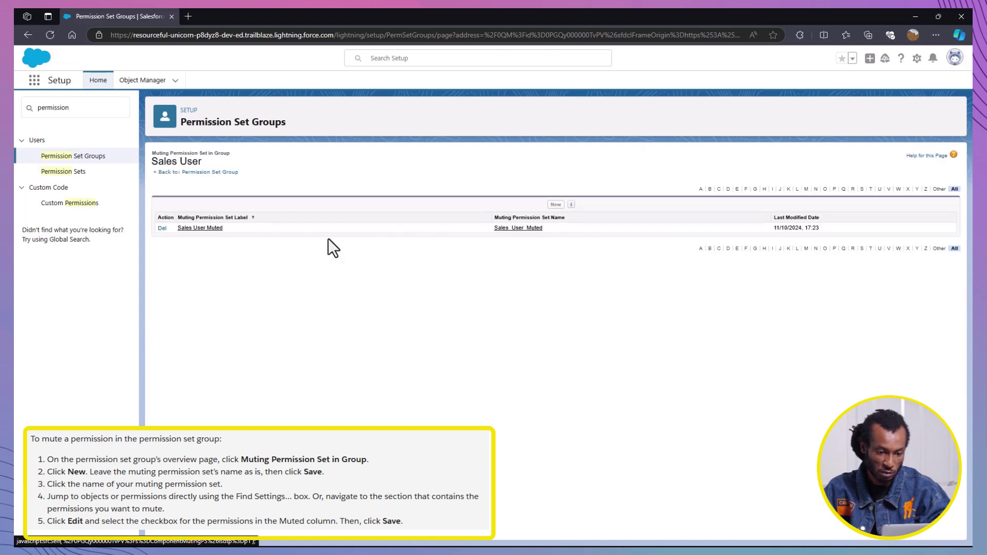
pyautogui.click(200, 228)
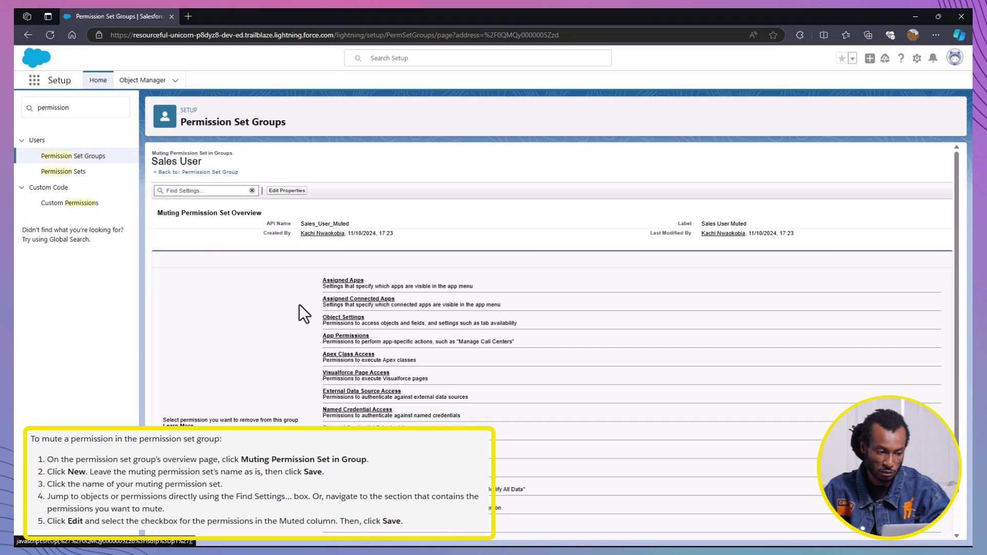
# In Sales User Muted, mute all Accounts object permissions and Annual Revenue edit access
pyautogui.click(343, 317)
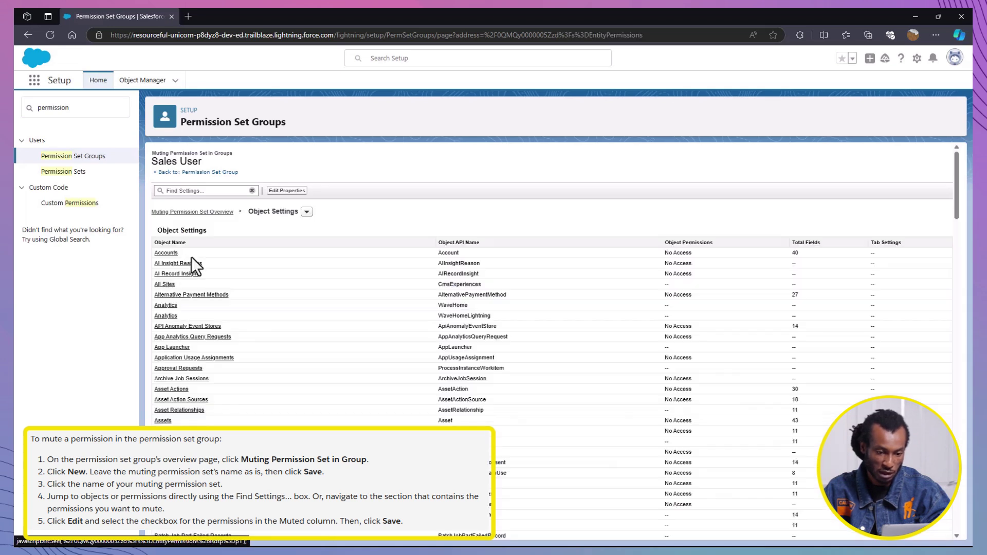
pyautogui.click(164, 252)
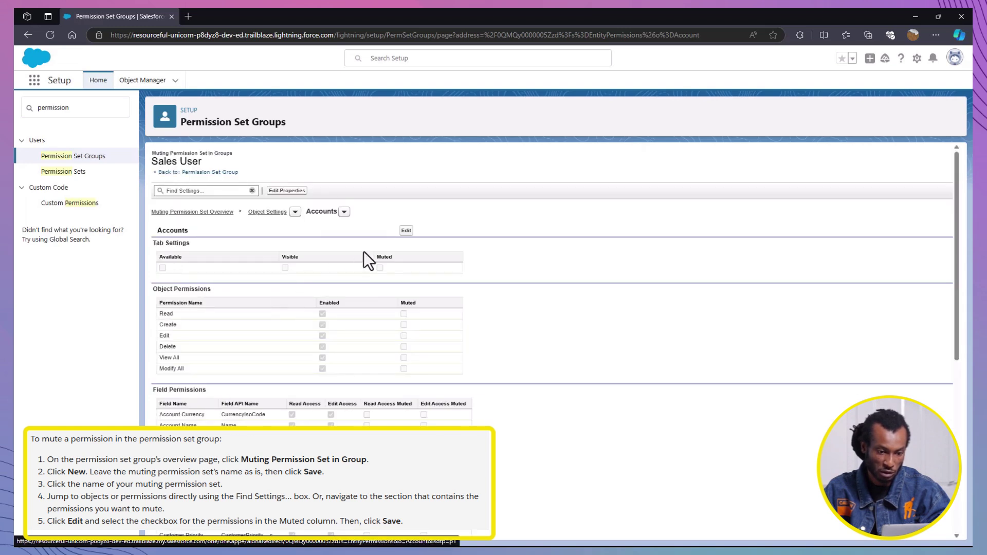
pyautogui.click(407, 231)
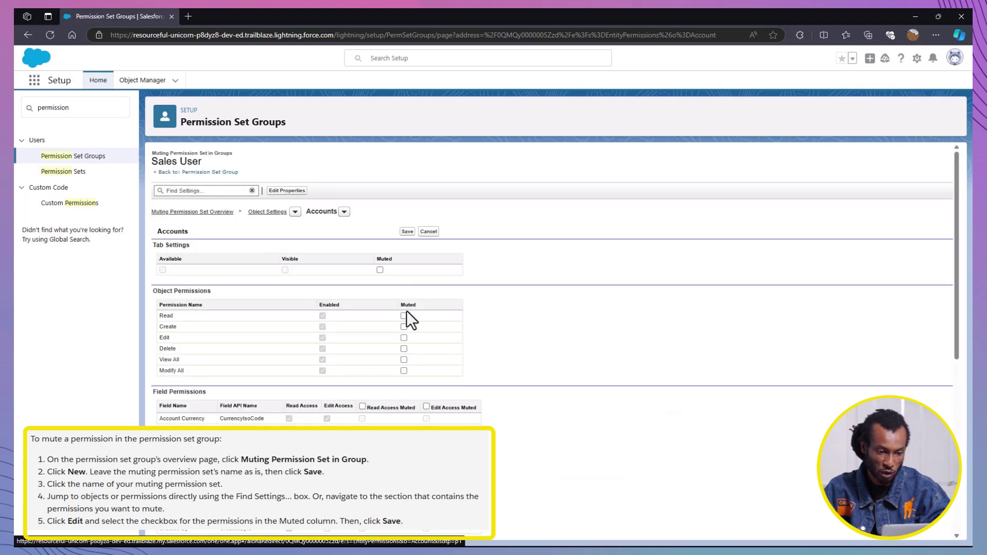
pyautogui.click(404, 316)
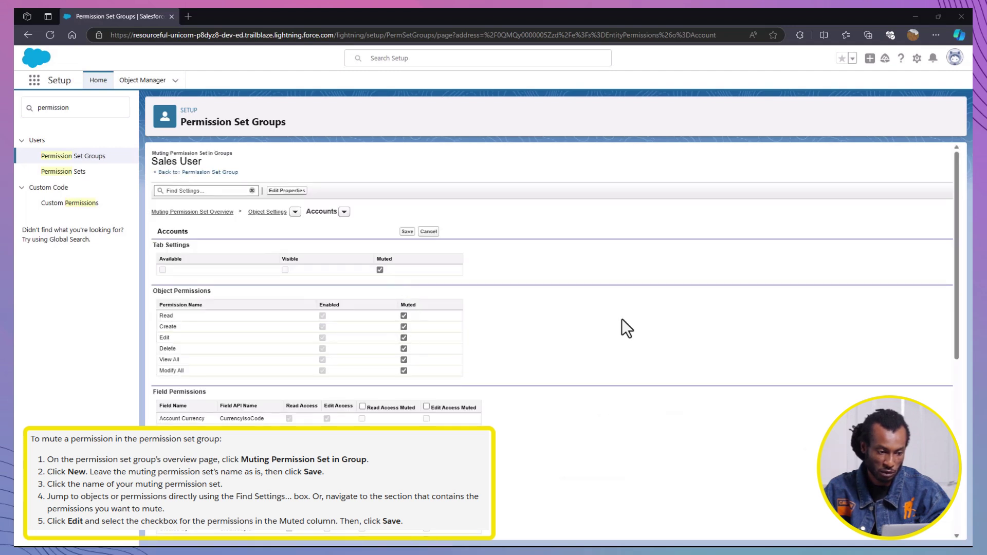
pyautogui.scroll(-2, 533, 360)
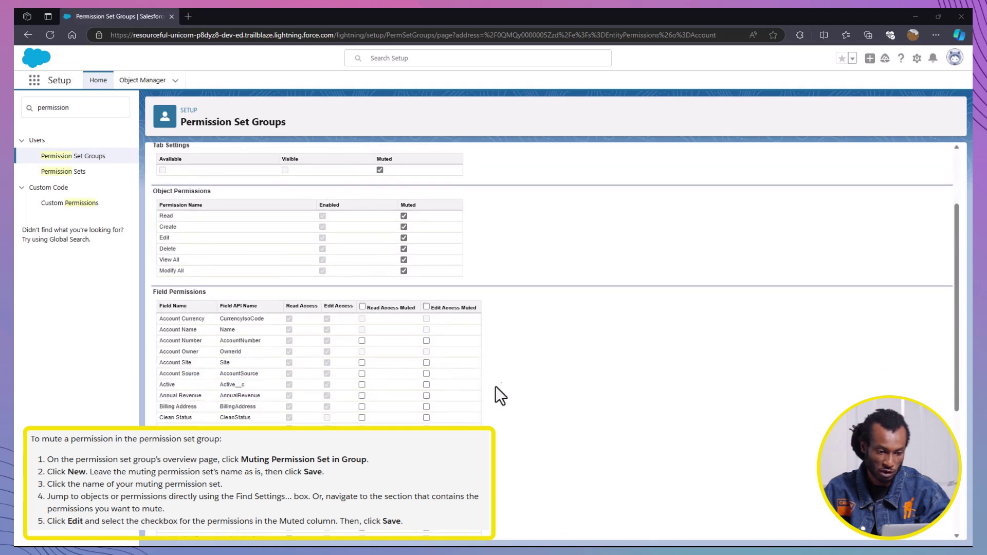
pyautogui.click(426, 396)
pyautogui.scroll(2, 511, 446)
pyautogui.scroll(1, 511, 446)
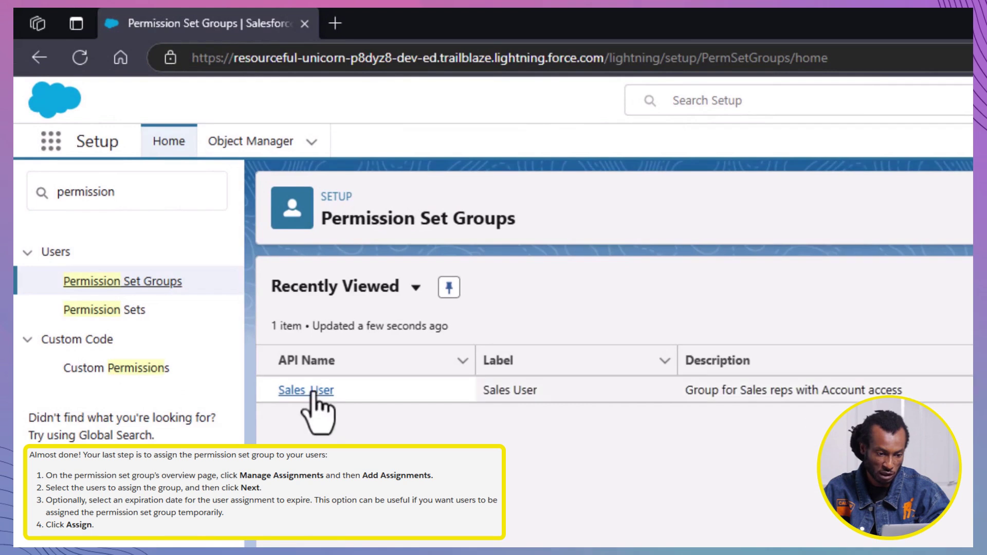
# From the Sales User group, assign Test User with no expiration date
pyautogui.click(308, 392)
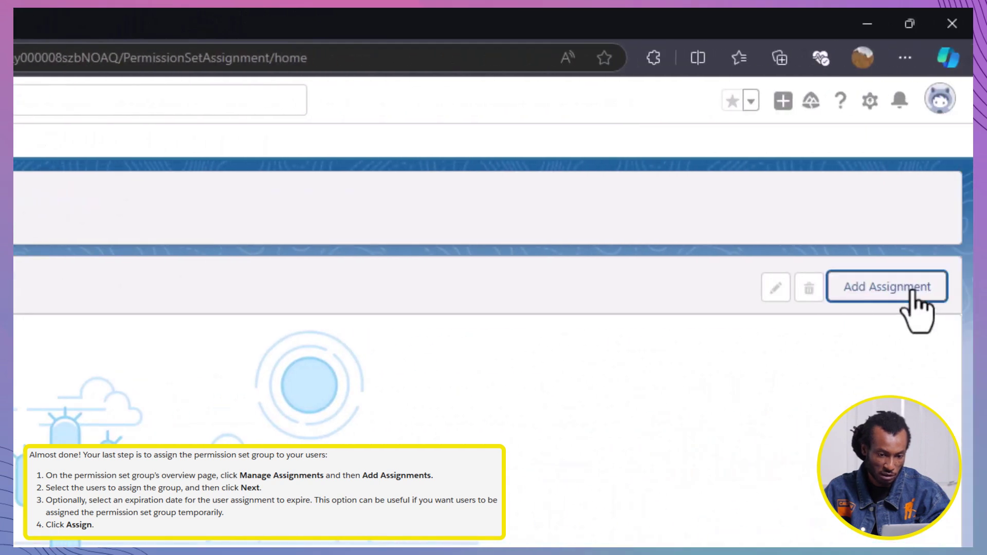
pyautogui.click(912, 293)
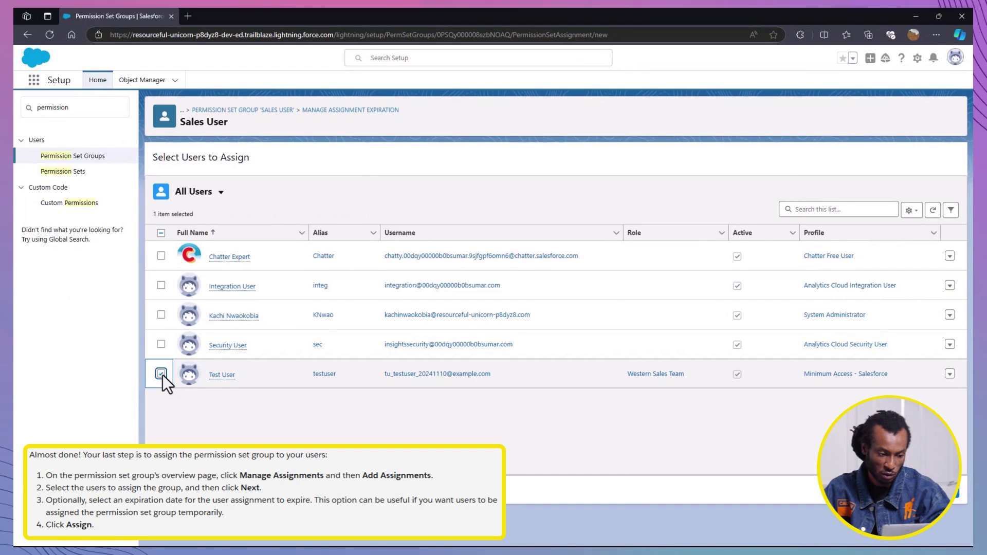
pyautogui.click(162, 375)
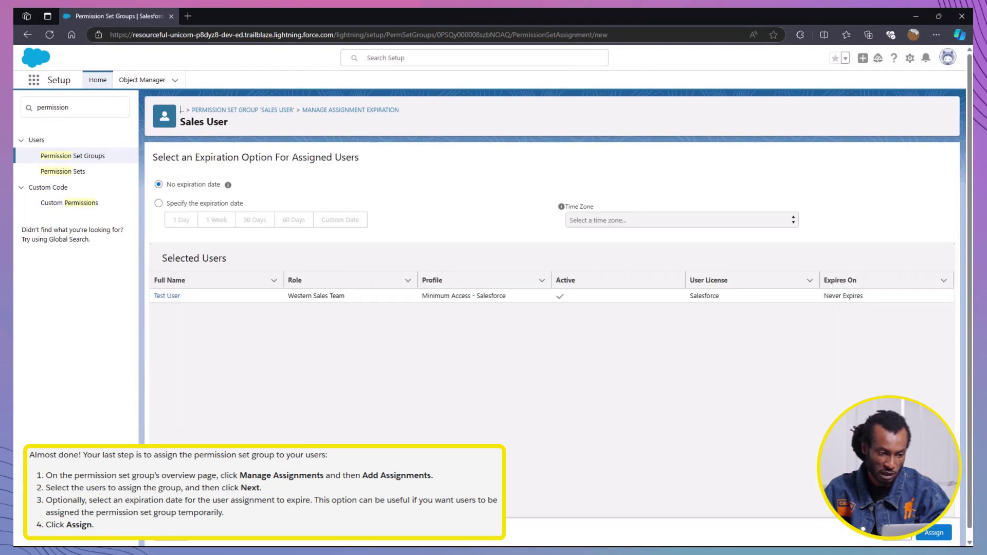
pyautogui.click(934, 533)
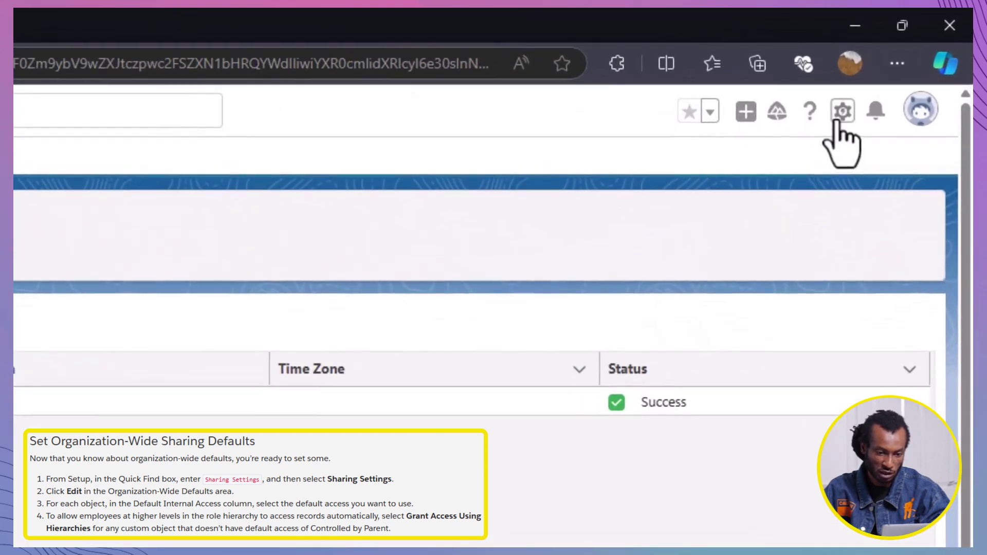
# Open Setup in a new tab and go to Sharing Settings by searching 'sharing' in Quick Find
pyautogui.click(837, 121)
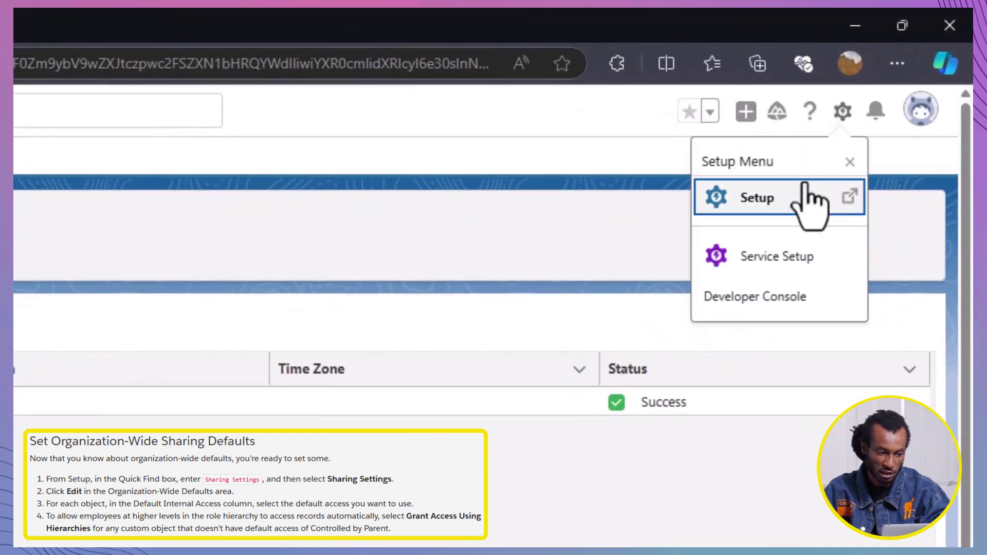
pyautogui.click(785, 208)
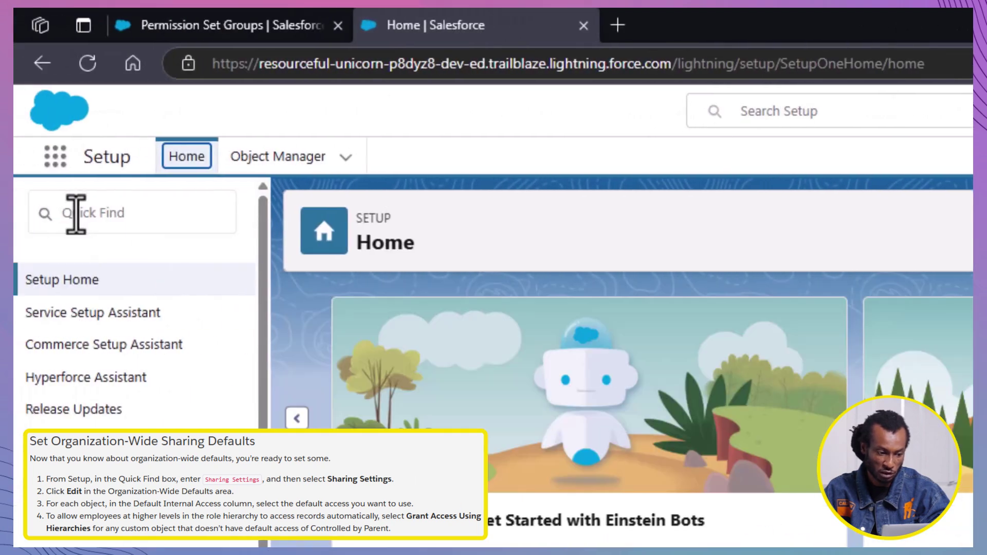
pyautogui.click(75, 213)
pyautogui.write('sharing')
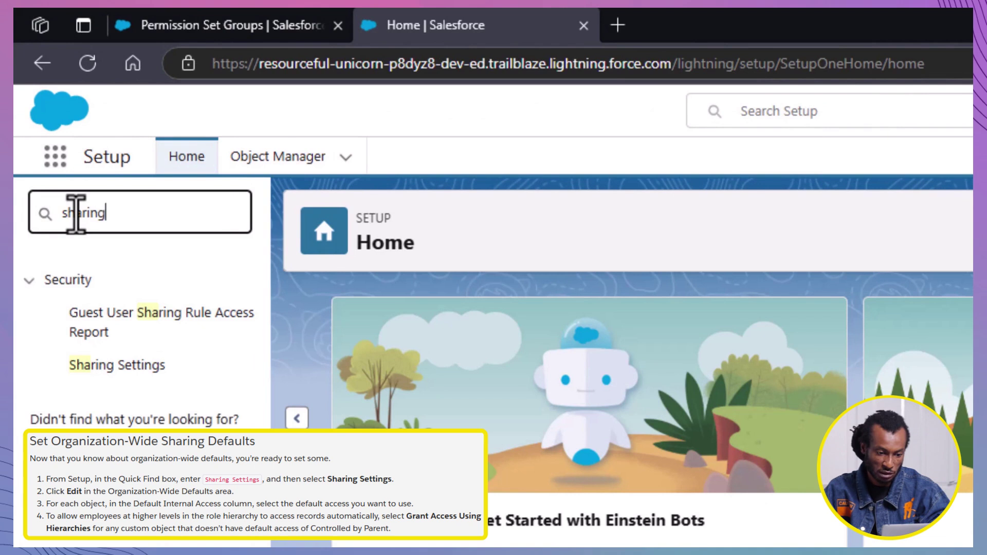
pyautogui.click(123, 360)
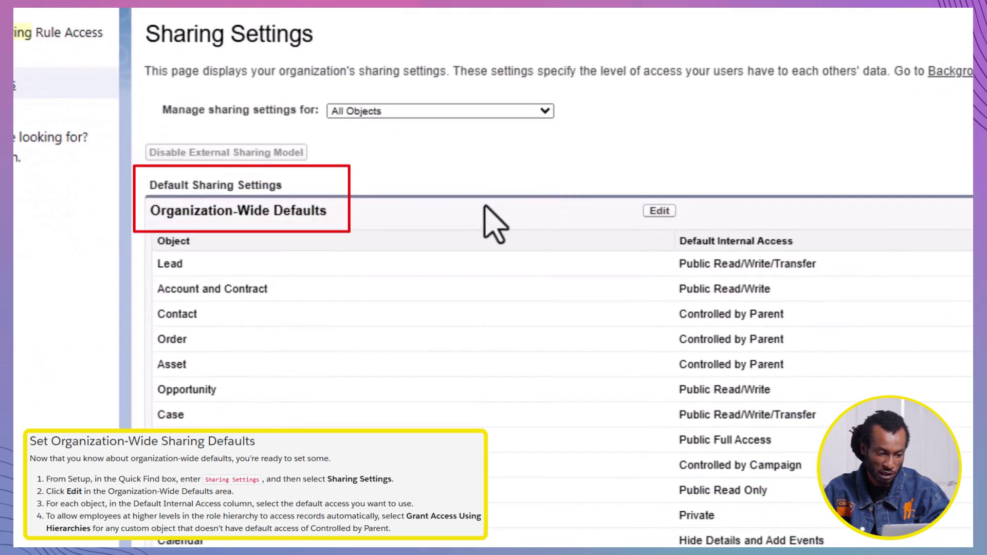
# Set Account and Contract defaults to Public Read Only and Opportunity to Private, then save
pyautogui.click(660, 212)
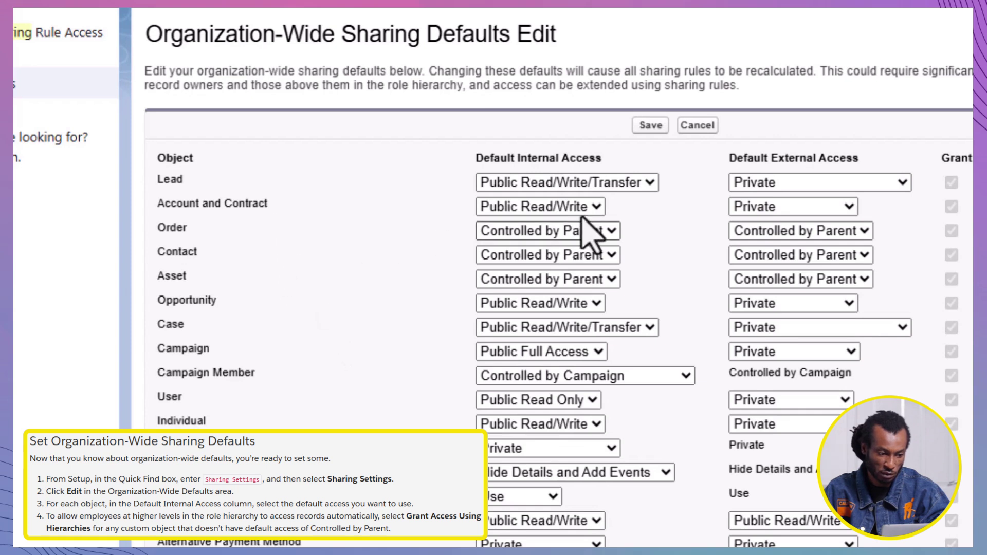
pyautogui.click(597, 206)
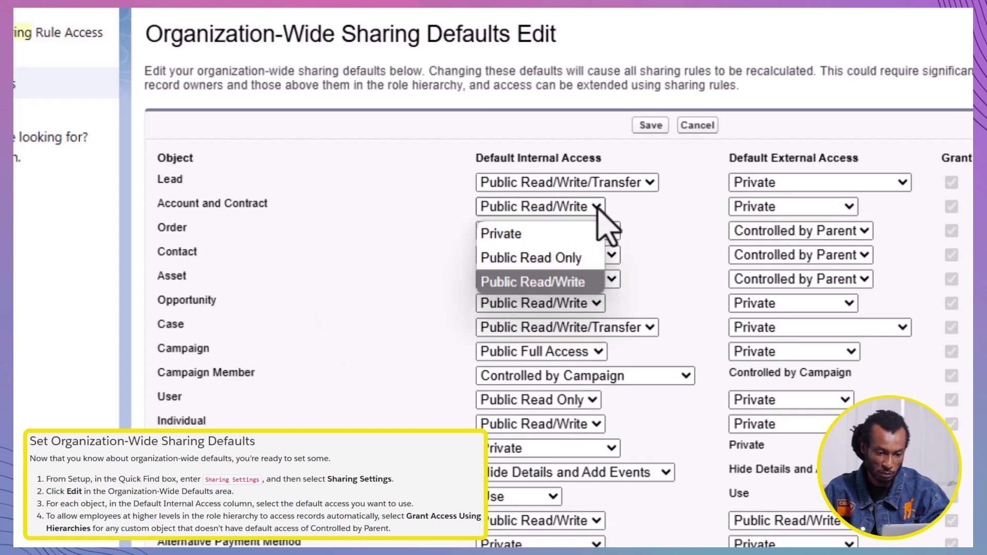
pyautogui.click(572, 261)
pyautogui.scroll(-1, 586, 303)
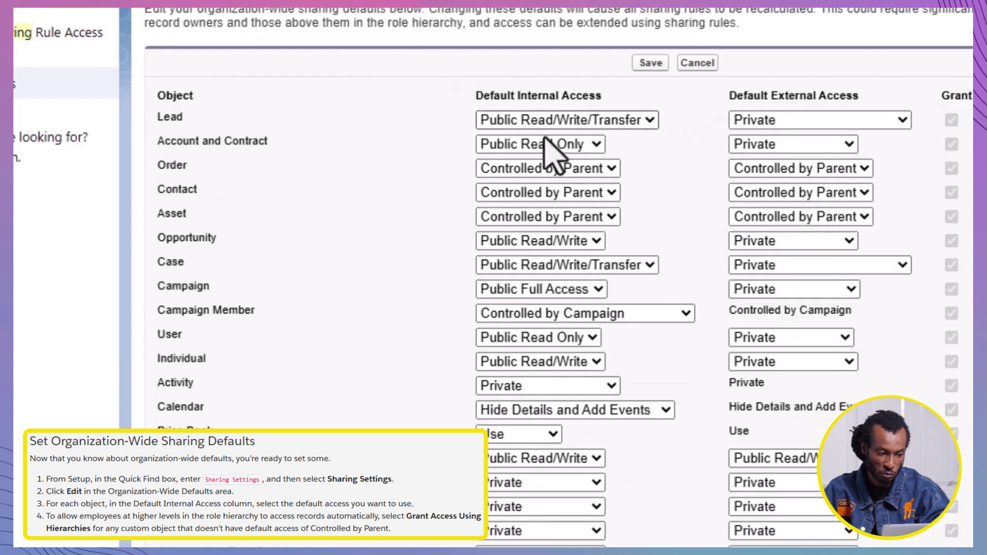
pyautogui.click(592, 242)
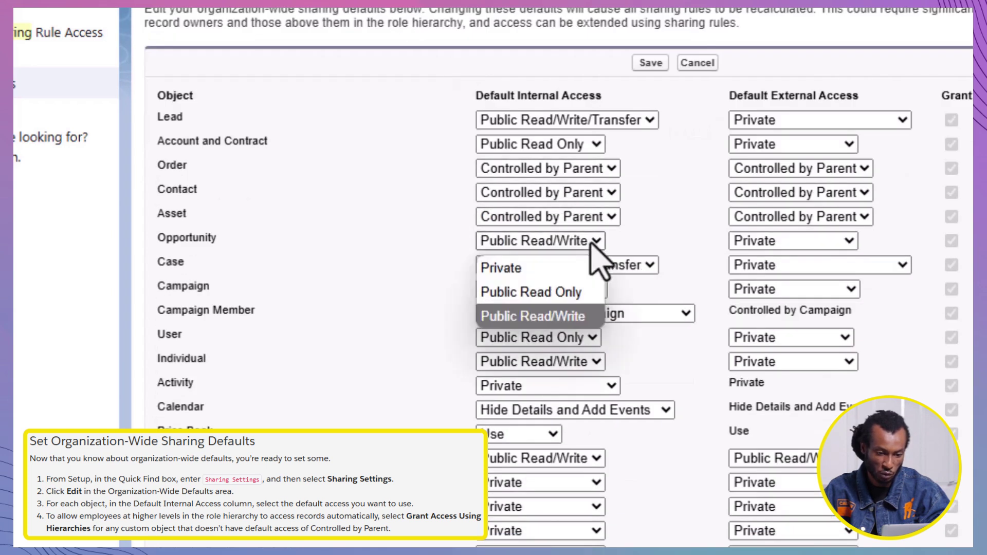
pyautogui.click(574, 267)
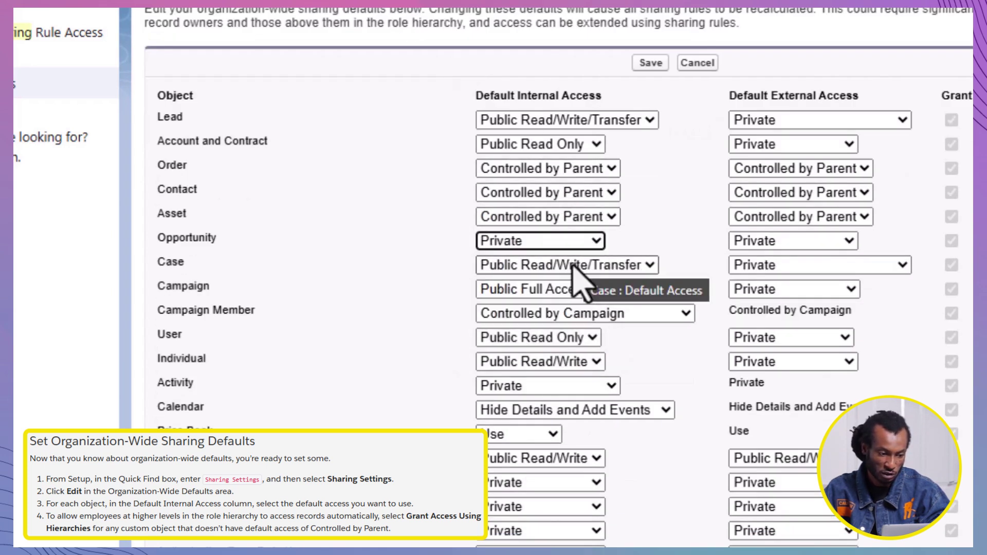
pyautogui.scroll(1, 574, 268)
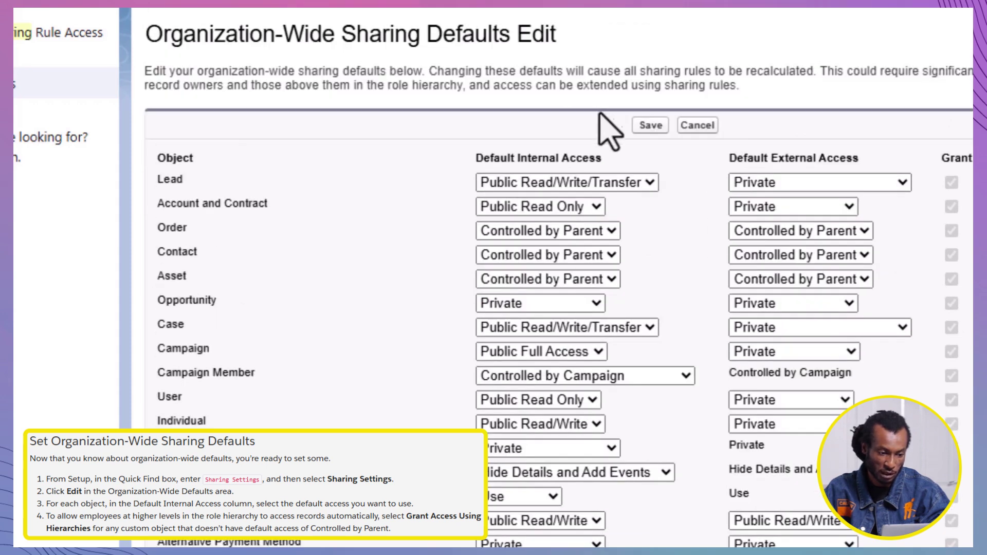
pyautogui.click(649, 126)
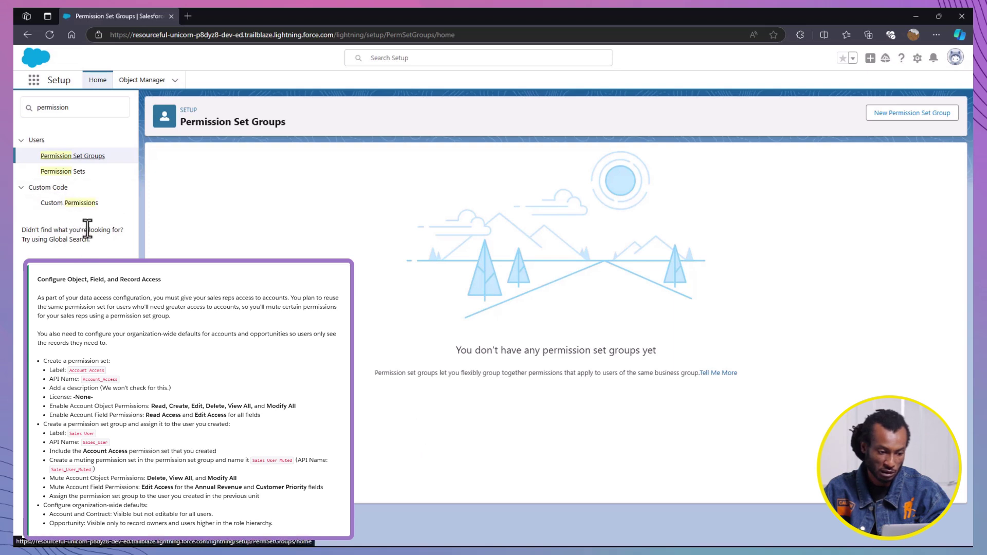
# Create and save the 'Account Access' permission set with API name Account_Access and no licence
pyautogui.click(77, 173)
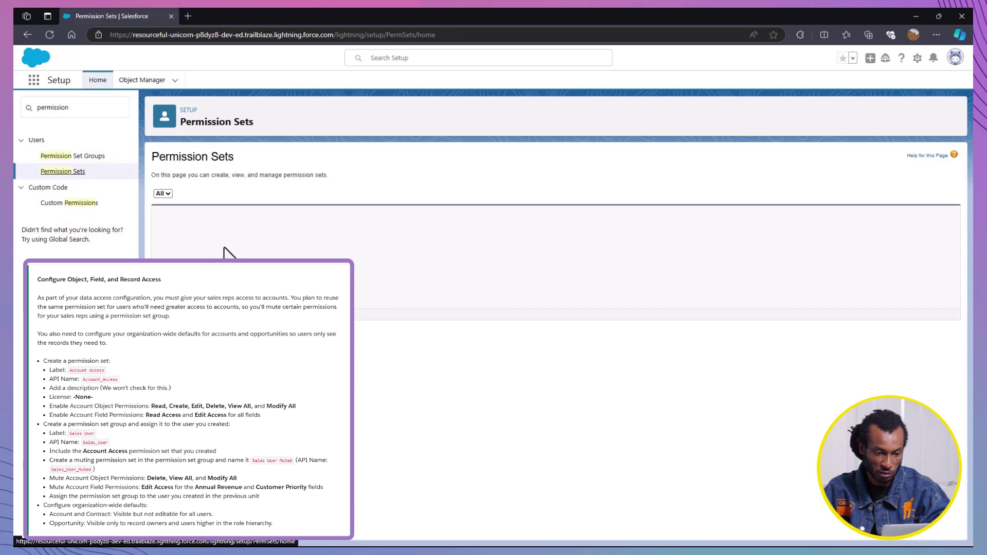
pyautogui.click(165, 212)
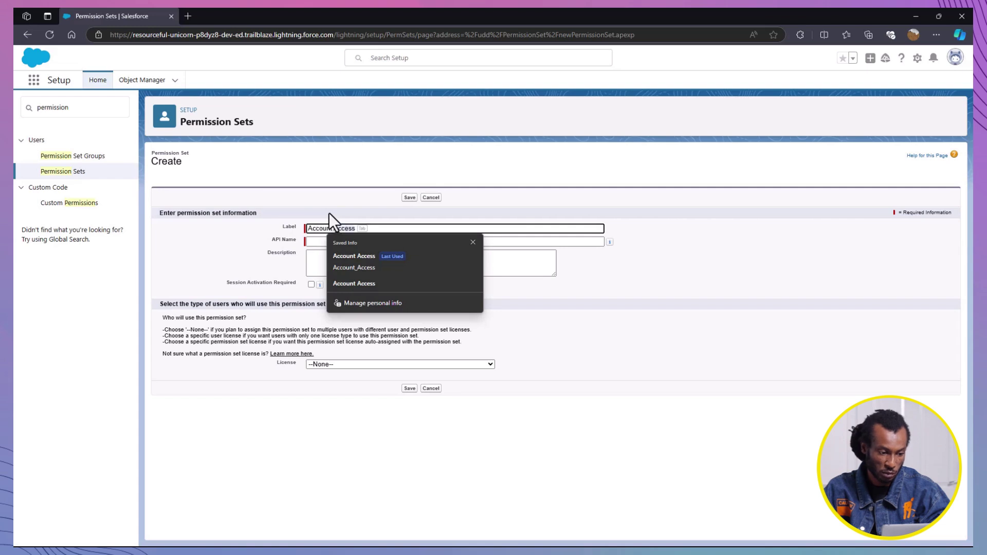
pyautogui.press('Escape')
pyautogui.write('t')
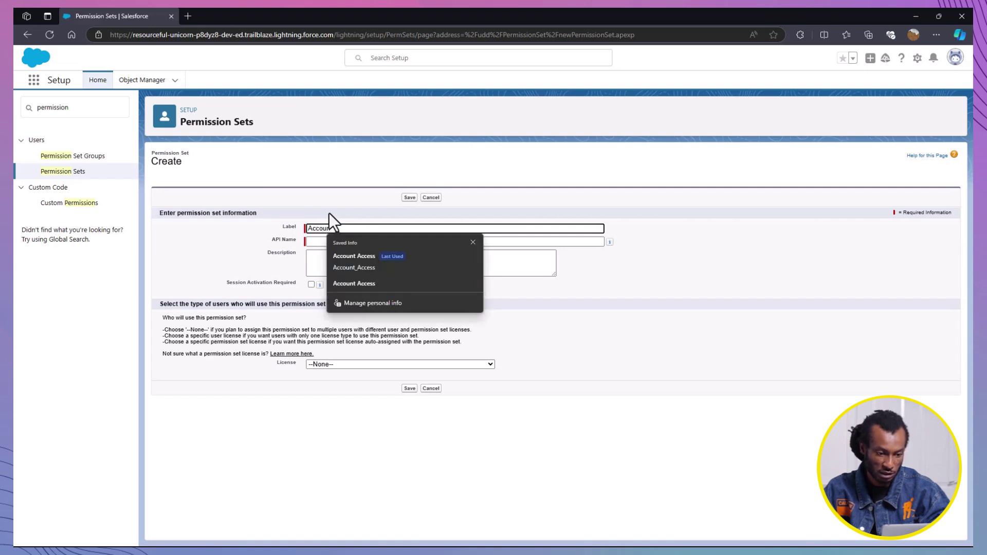
pyautogui.write(' Access')
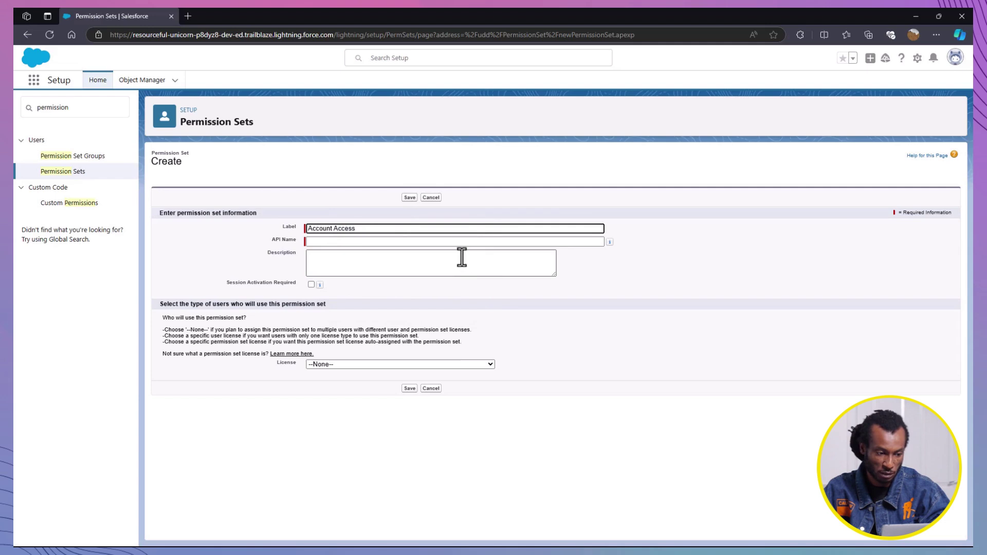
pyautogui.press('Tab')
pyautogui.press('Tab')
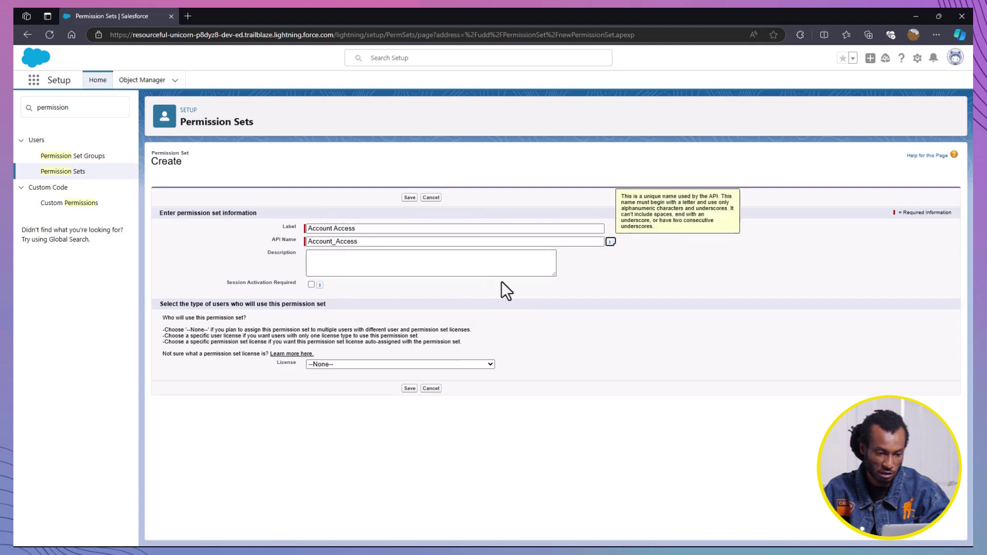
pyautogui.press('Tab')
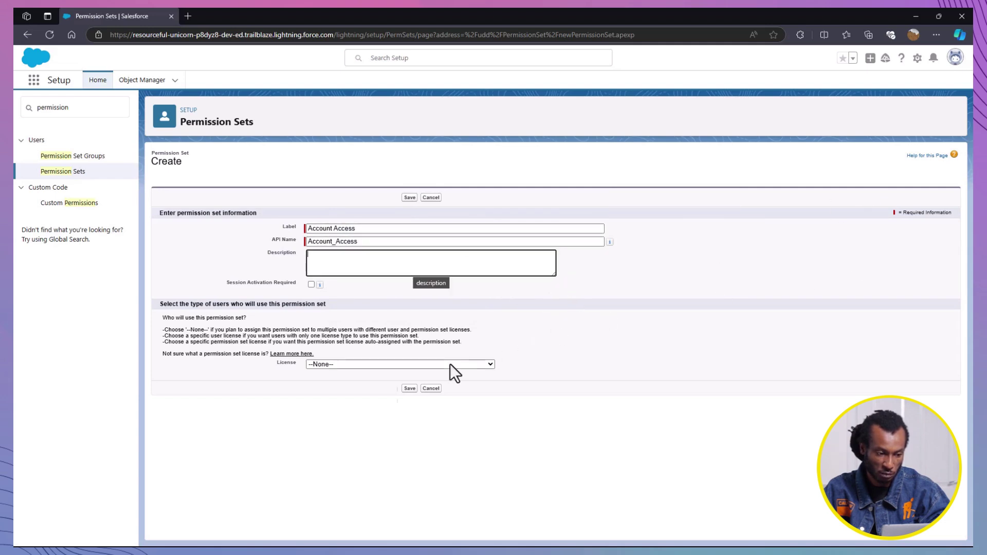
pyautogui.click(410, 390)
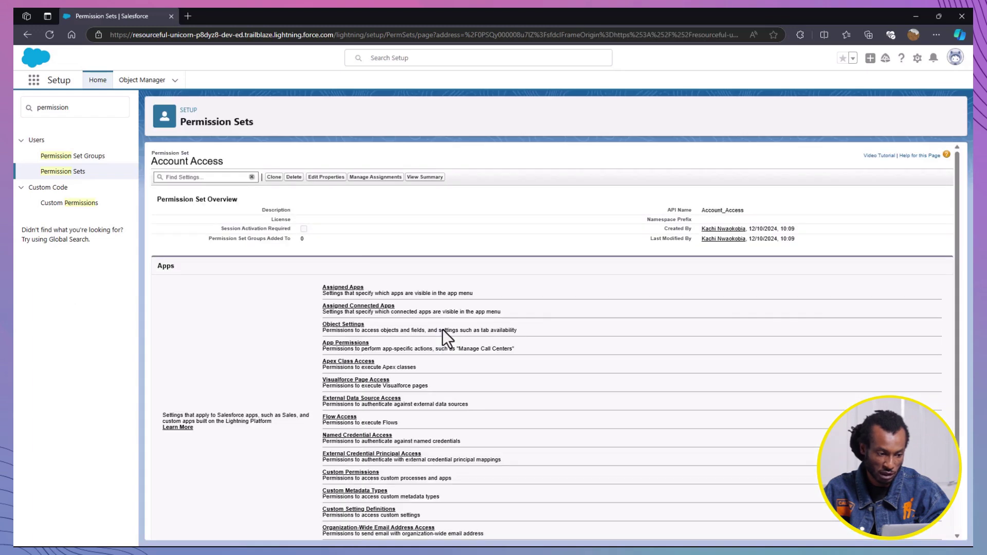
# Enable Create on Accounts and grant Read and Edit Access on all Account fields, then save
pyautogui.click(350, 327)
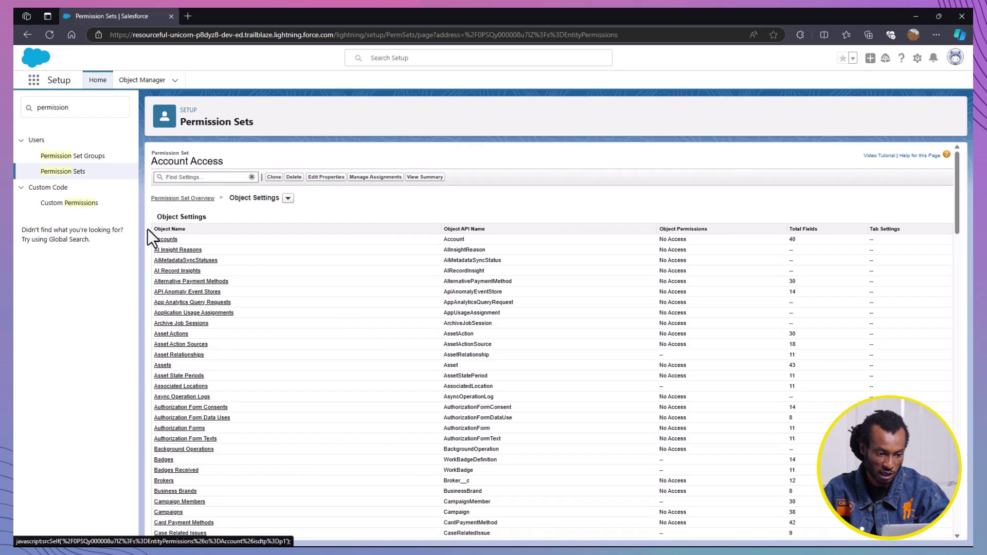
pyautogui.click(166, 239)
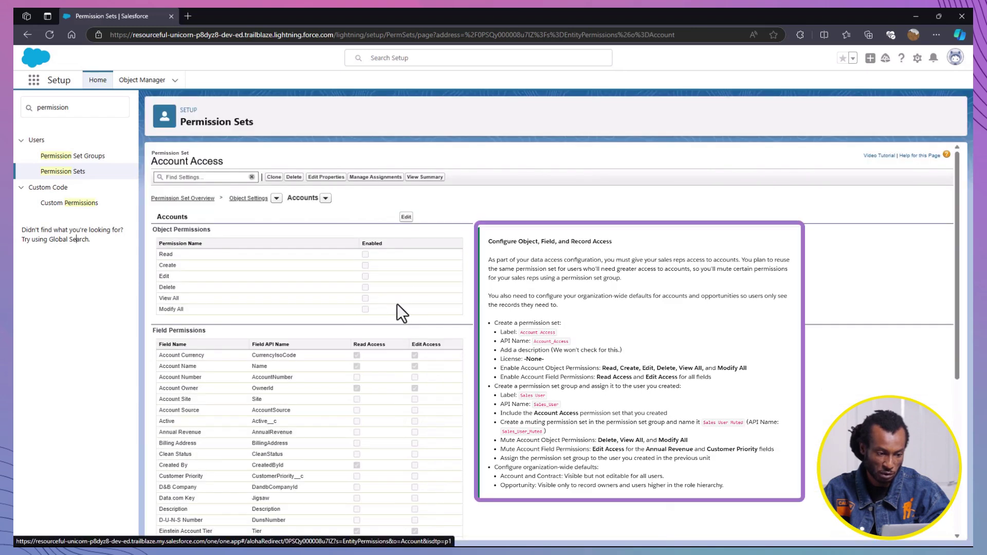
pyautogui.click(406, 216)
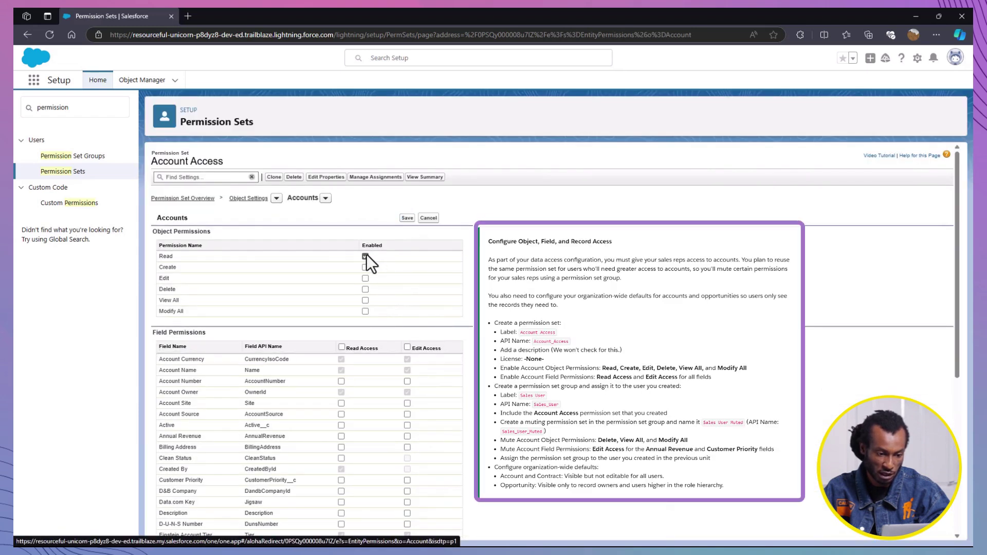
pyautogui.click(365, 267)
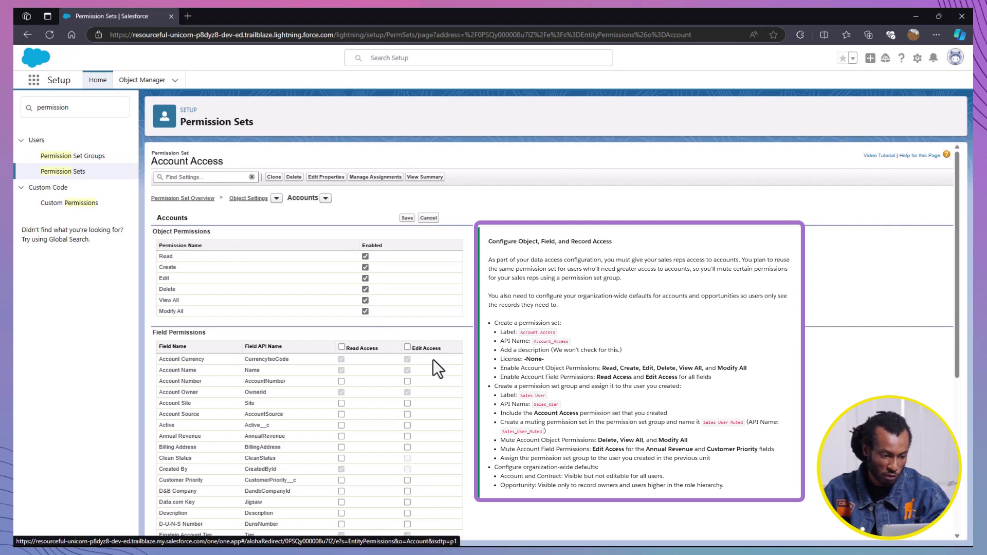
pyautogui.scroll(-2, 465, 347)
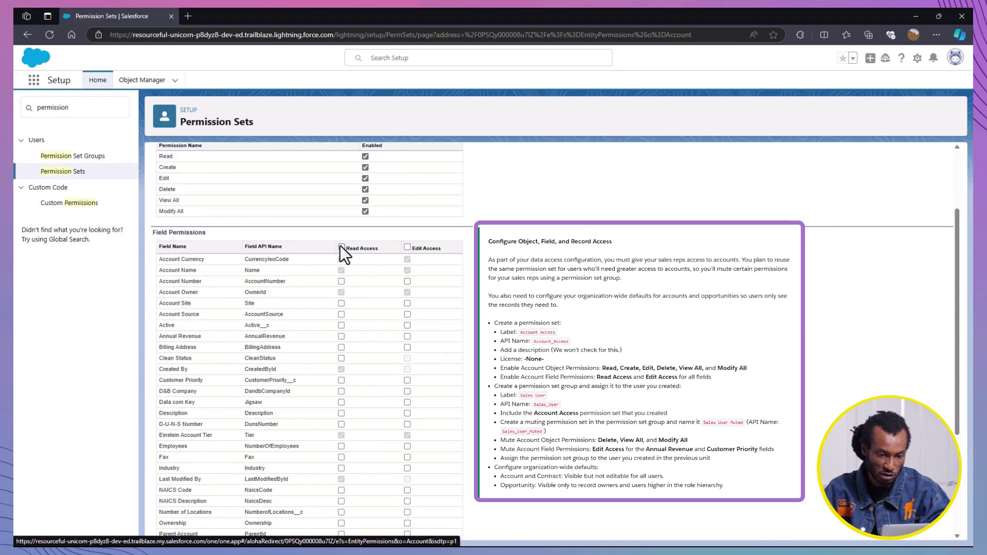
pyautogui.click(341, 247)
pyautogui.click(407, 247)
pyautogui.scroll(2, 470, 325)
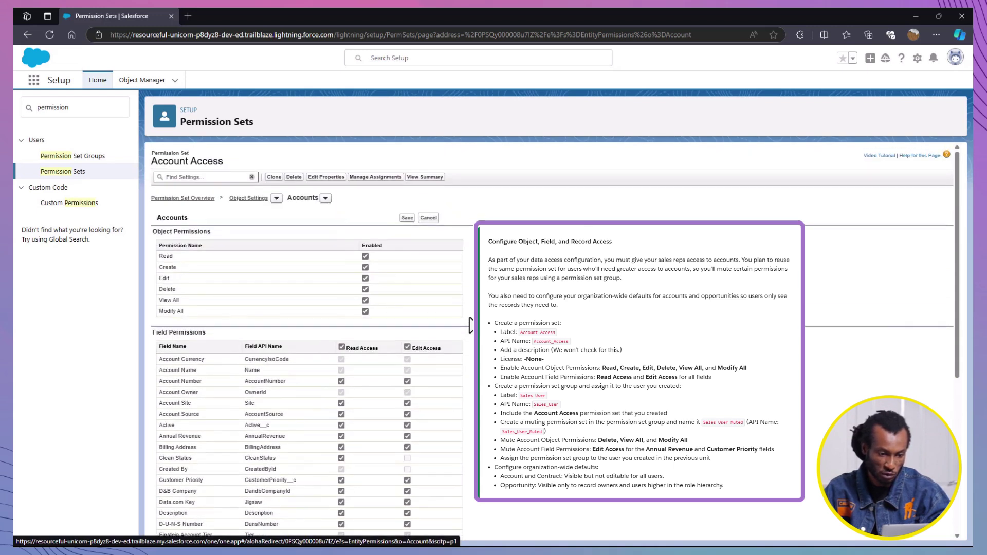
pyautogui.click(407, 218)
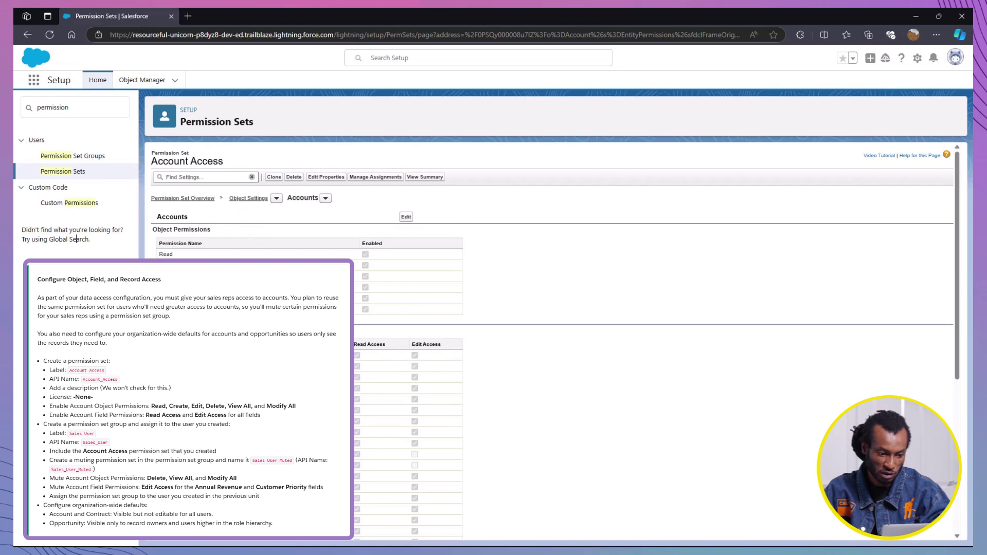
# Create and save the 'Sales User' permission set group, then open Add Permission Sets
pyautogui.click(72, 156)
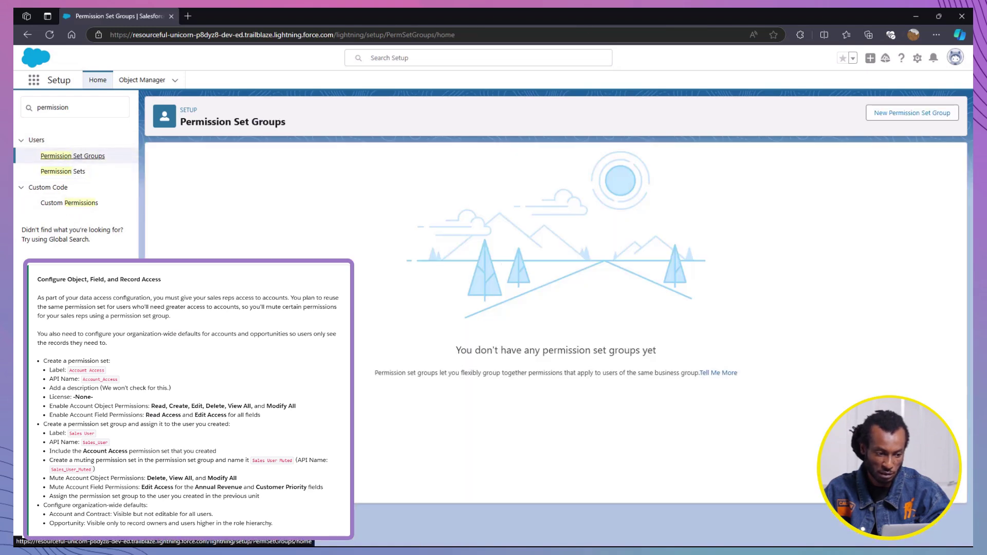
pyautogui.click(896, 117)
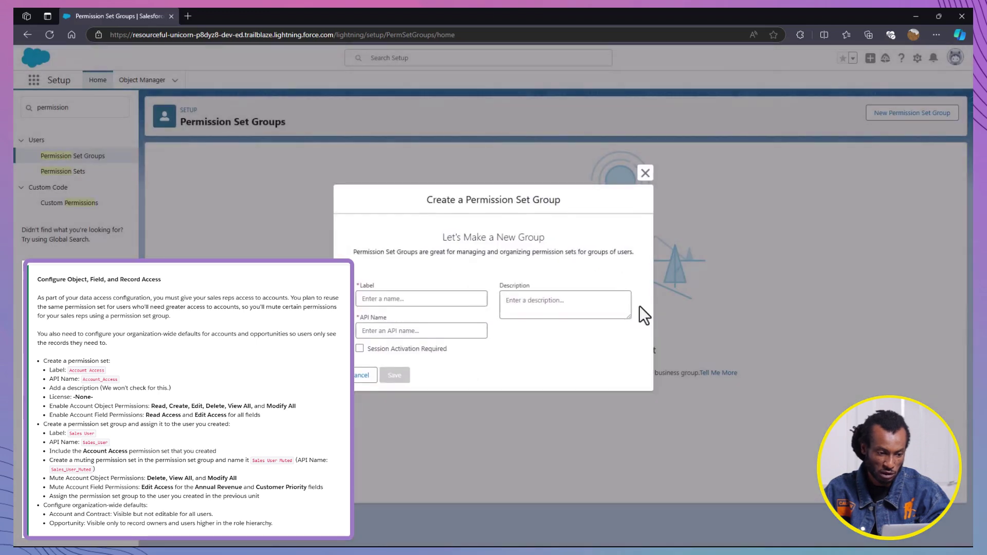
pyautogui.click(464, 298)
pyautogui.write('Sales User')
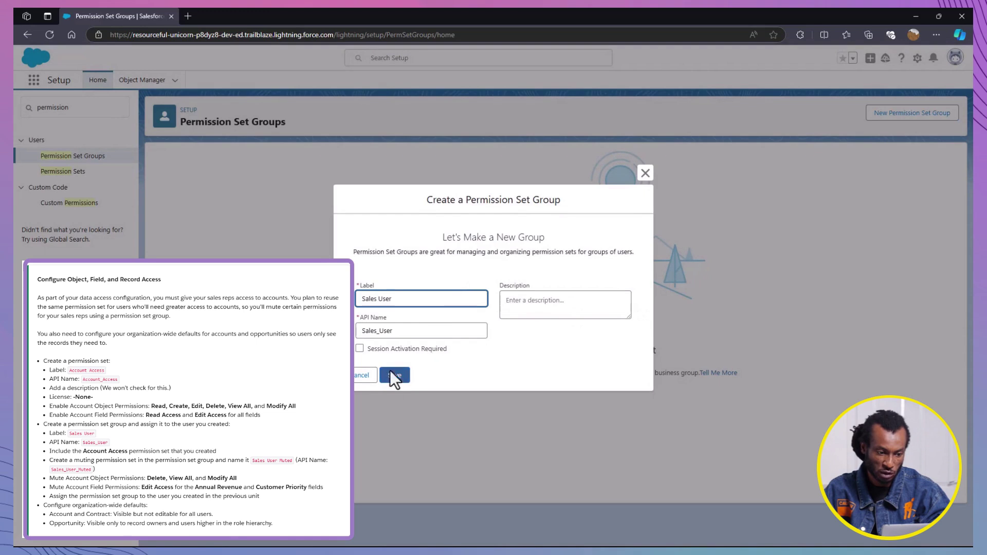
pyautogui.click(391, 373)
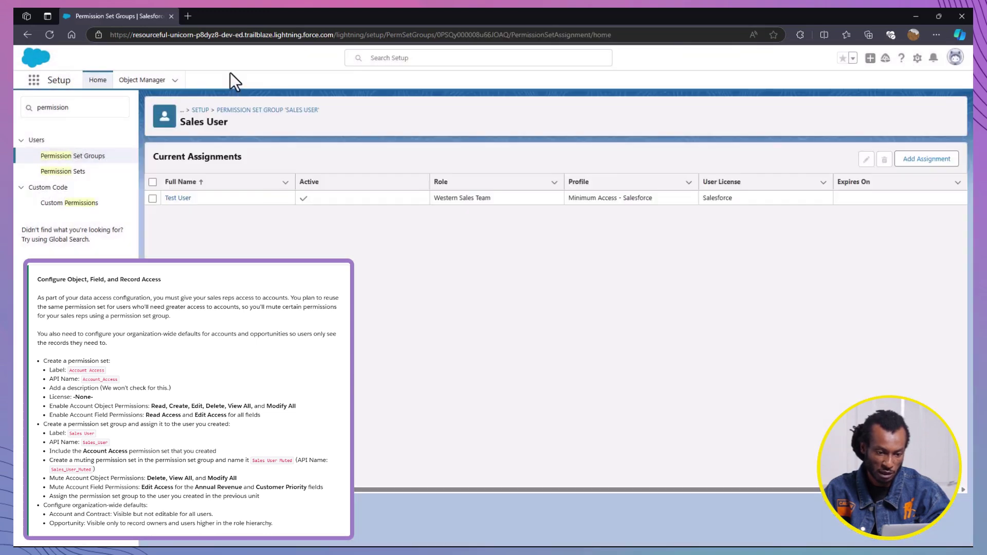
pyautogui.click(382, 293)
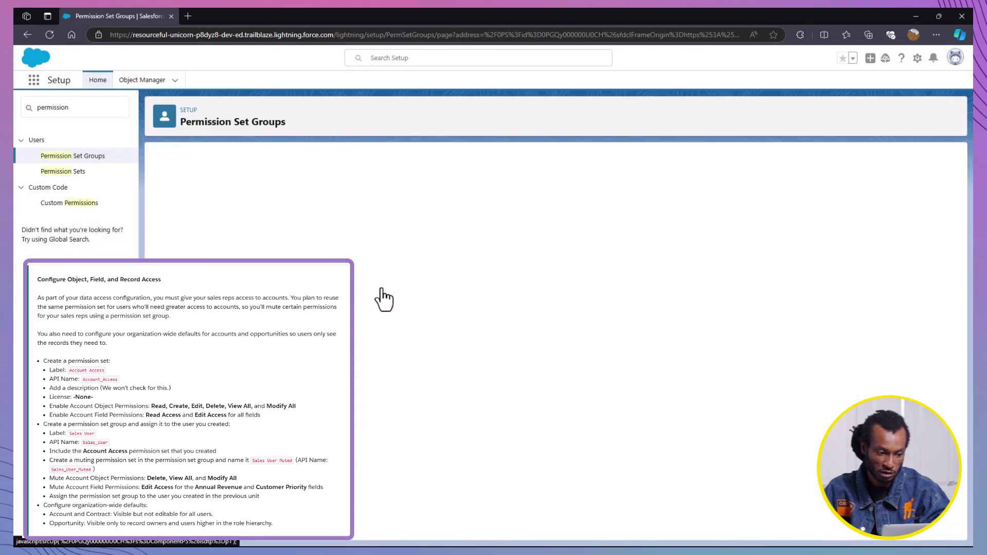
pyautogui.click(428, 205)
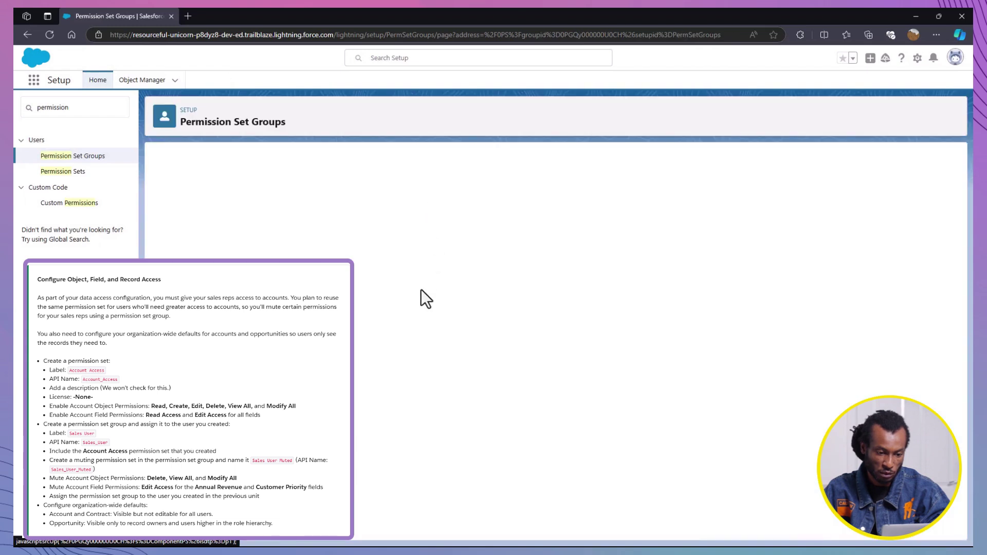
# Add Account Access to the Sales User group and save a new Sales User Mute muting set
pyautogui.click(163, 232)
pyautogui.click(407, 207)
pyautogui.click(408, 236)
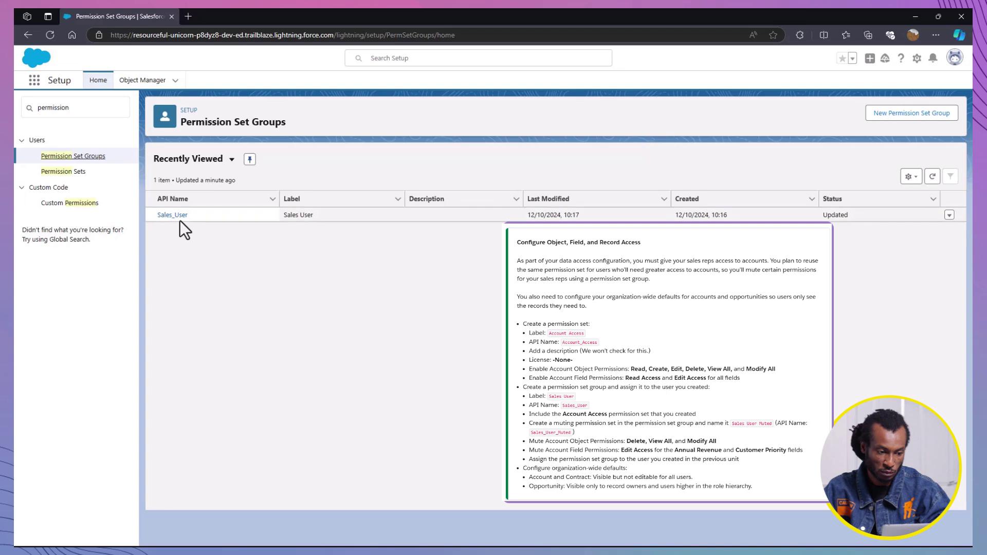
pyautogui.click(174, 215)
pyautogui.click(385, 307)
pyautogui.click(555, 205)
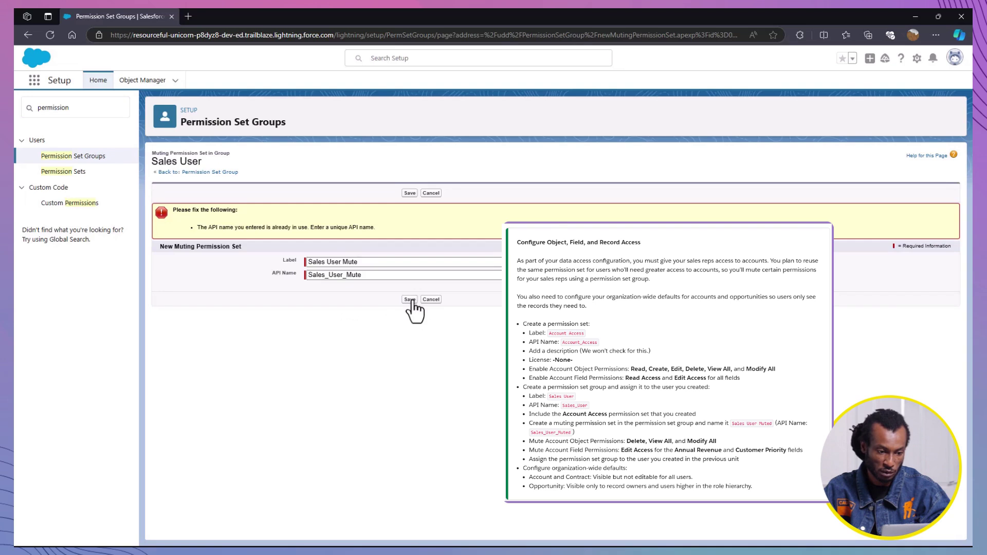
pyautogui.click(418, 305)
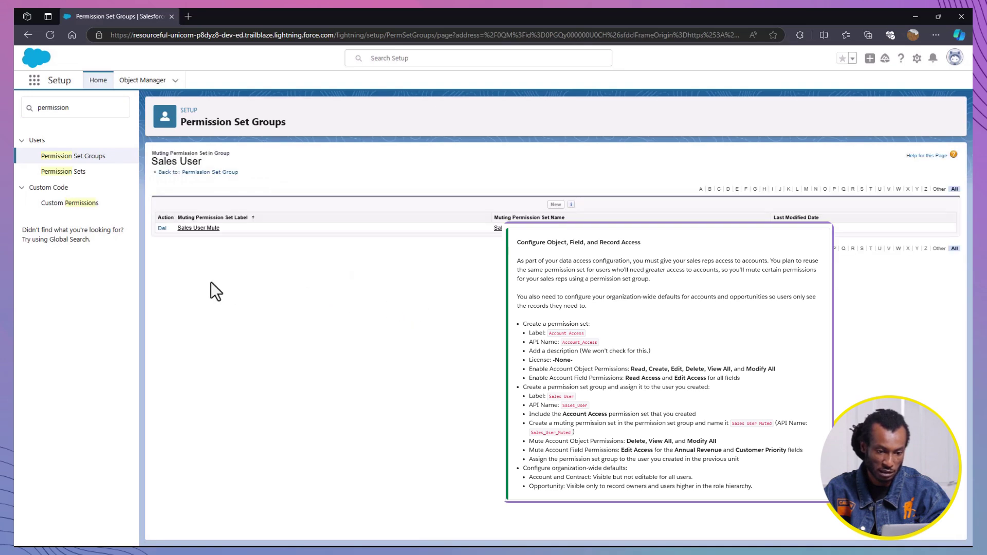
# In Sales User Mute, mute all Accounts permissions and Customer Priority edit access, then save
pyautogui.click(200, 228)
pyautogui.click(343, 322)
pyautogui.click(162, 257)
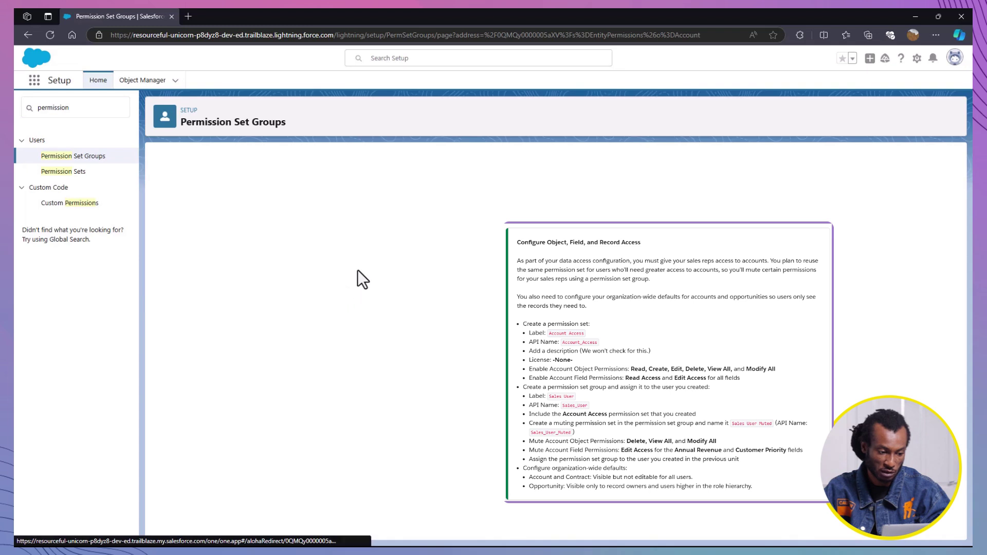
pyautogui.click(406, 230)
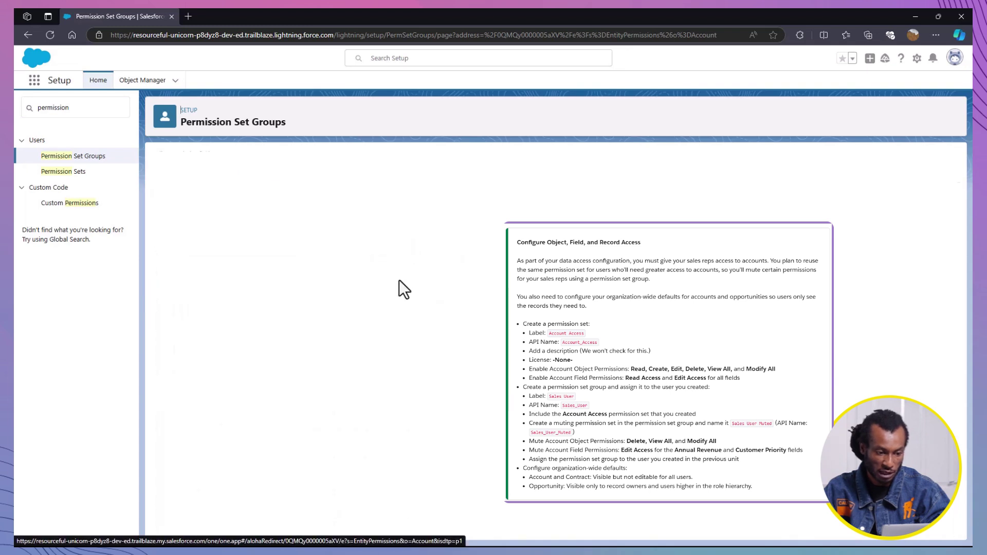
pyautogui.click(404, 316)
pyautogui.scroll(-2, 416, 360)
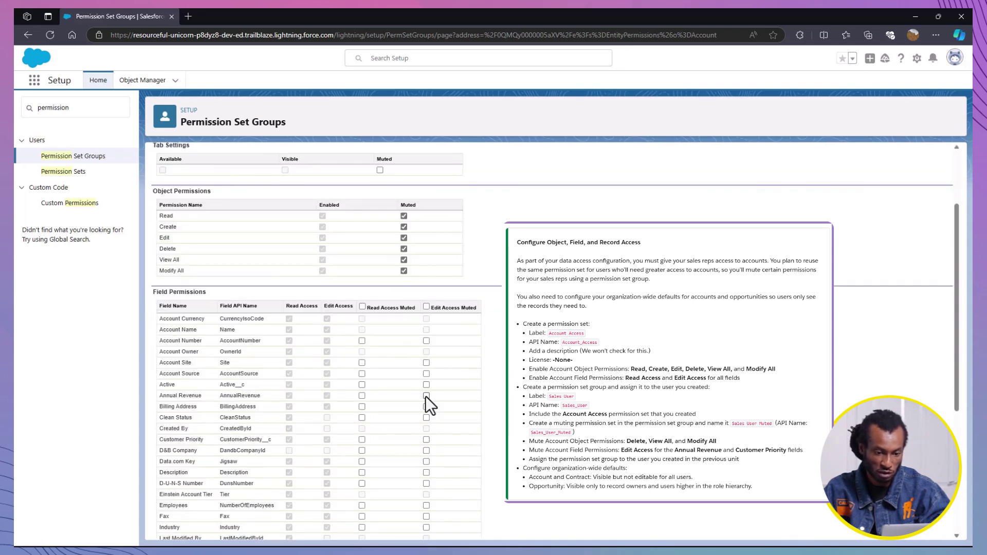
pyautogui.click(426, 440)
pyautogui.scroll(2, 360, 309)
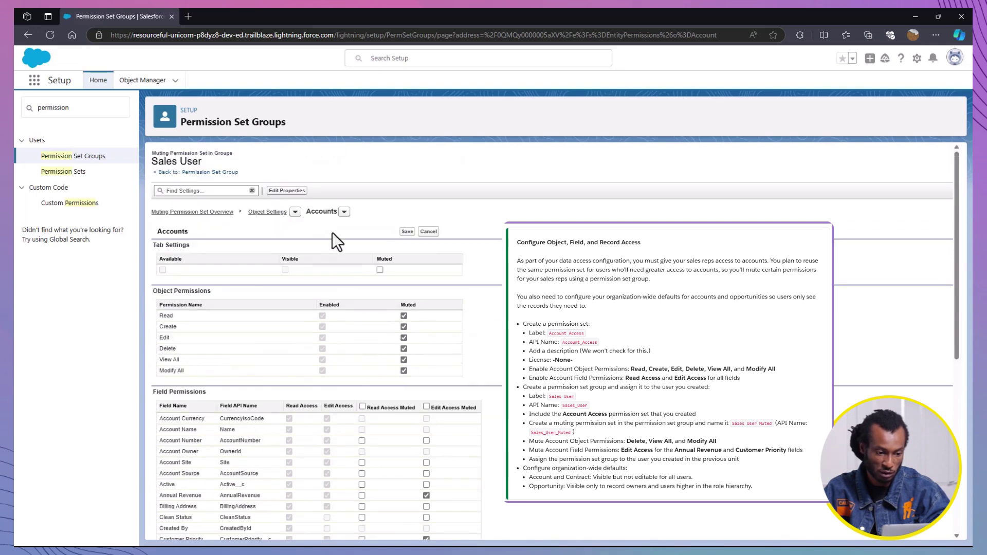
pyautogui.click(407, 232)
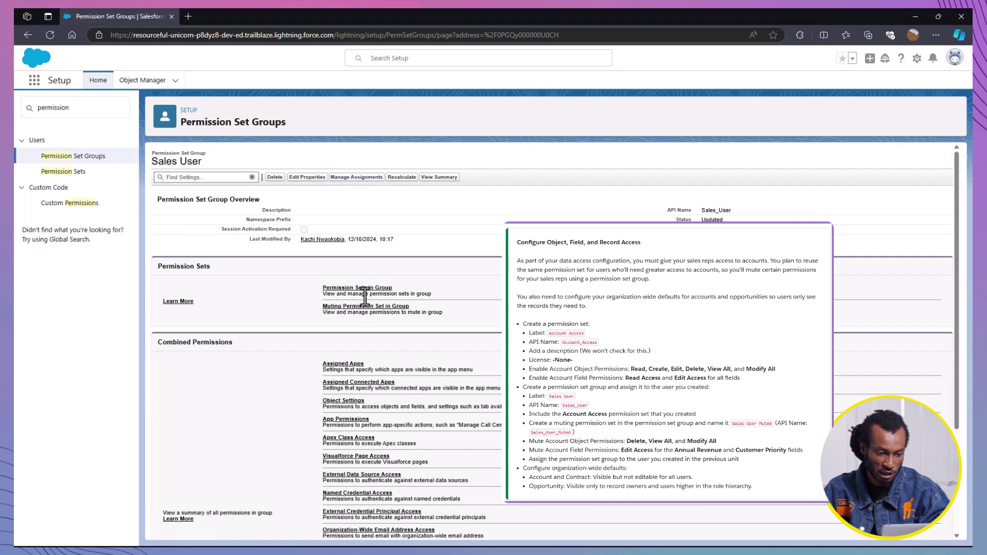
# Through Manage Assignments, give the test user the Sales User group with no expiration date
pyautogui.click(357, 176)
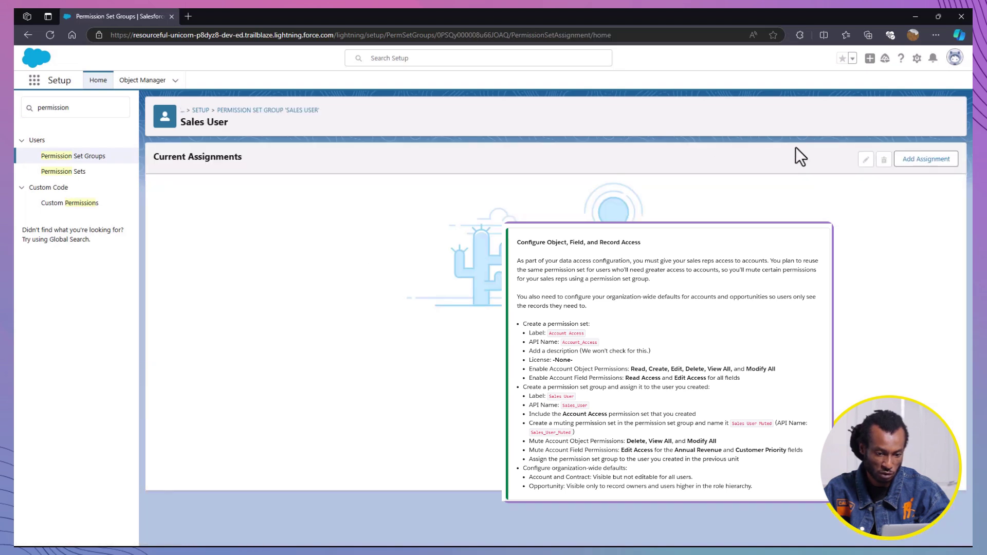
pyautogui.click(926, 159)
pyautogui.click(161, 374)
pyautogui.click(954, 493)
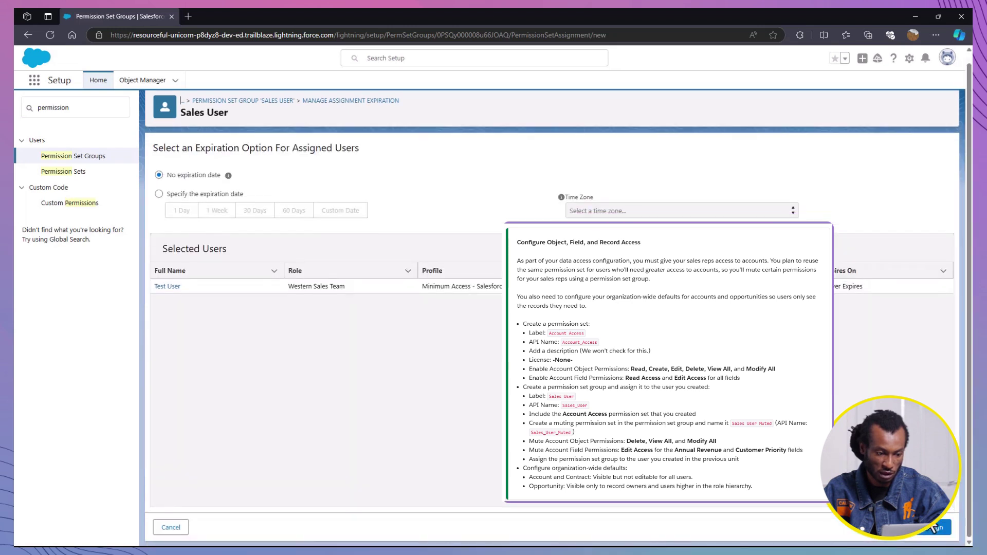
pyautogui.click(935, 528)
pyautogui.click(931, 535)
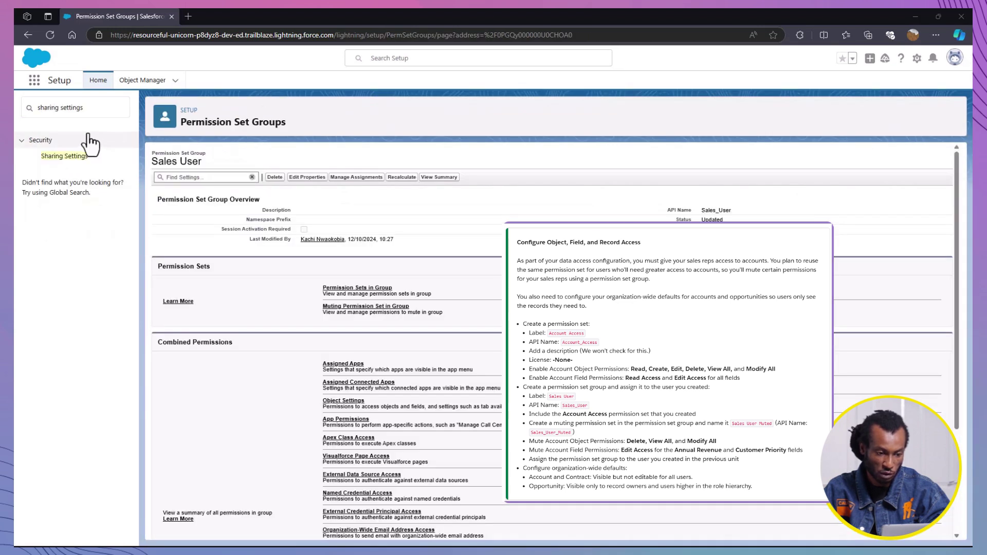
# In Sharing Settings, save Account and Contract as Public Read Only and Opportunity as Private
pyautogui.click(64, 156)
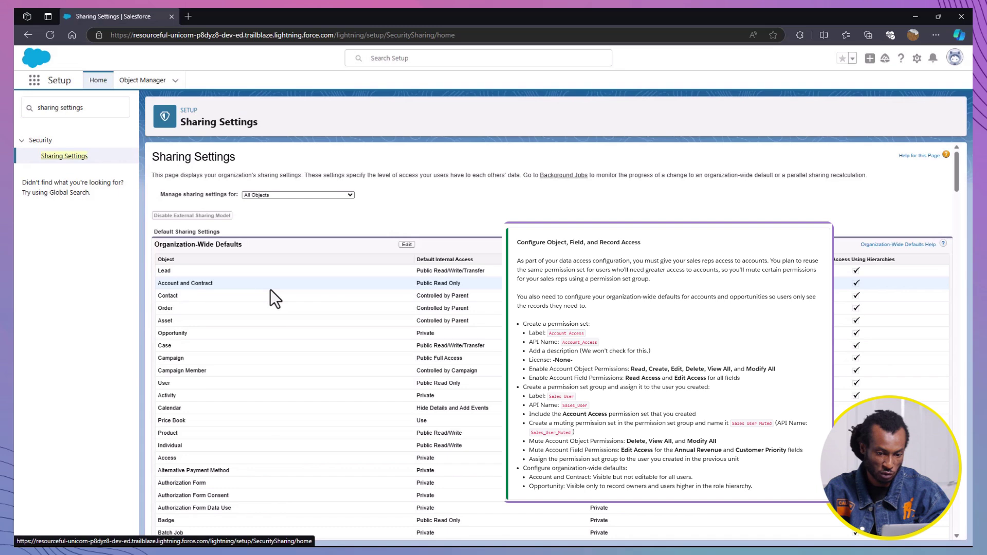
pyautogui.click(406, 245)
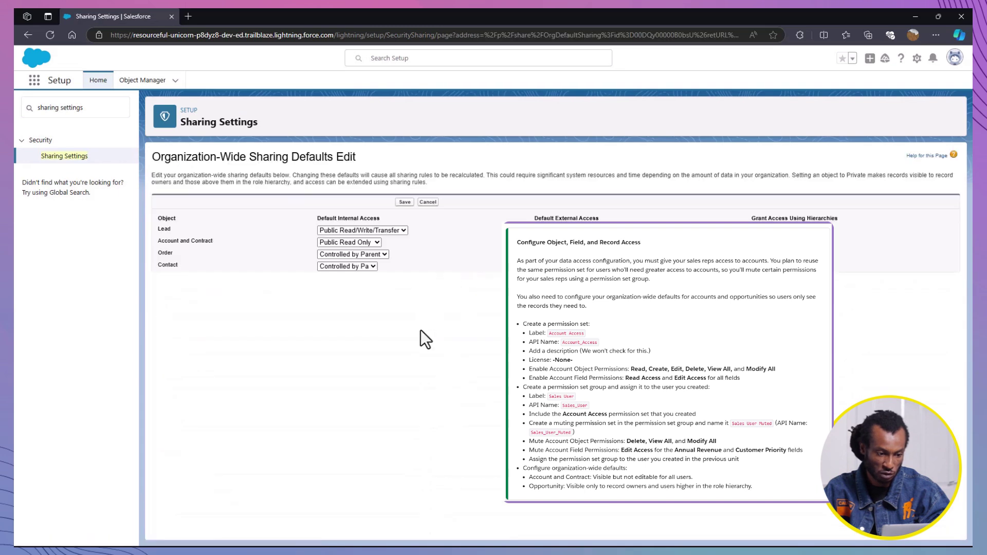
pyautogui.click(353, 241)
pyautogui.click(350, 266)
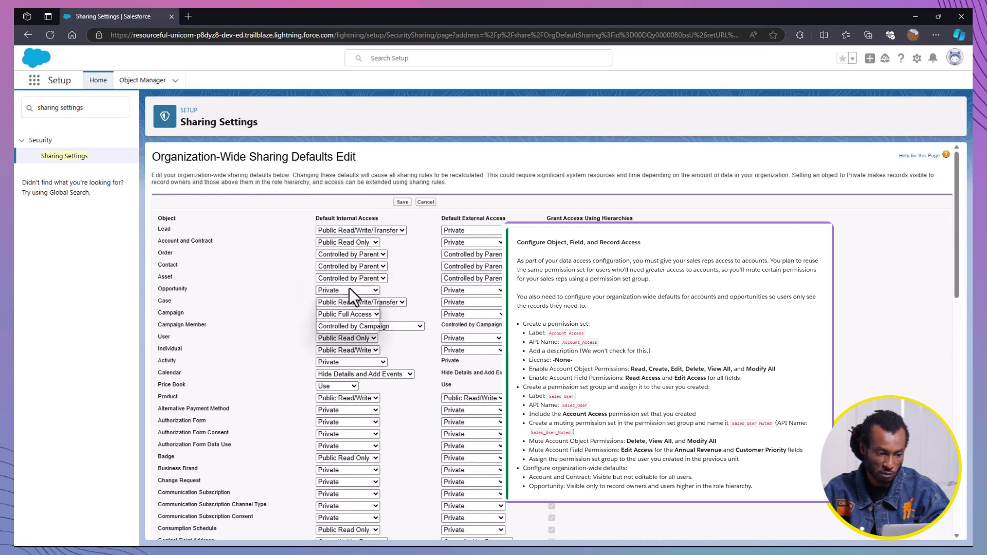
pyautogui.click(350, 291)
pyautogui.click(351, 307)
pyautogui.click(403, 202)
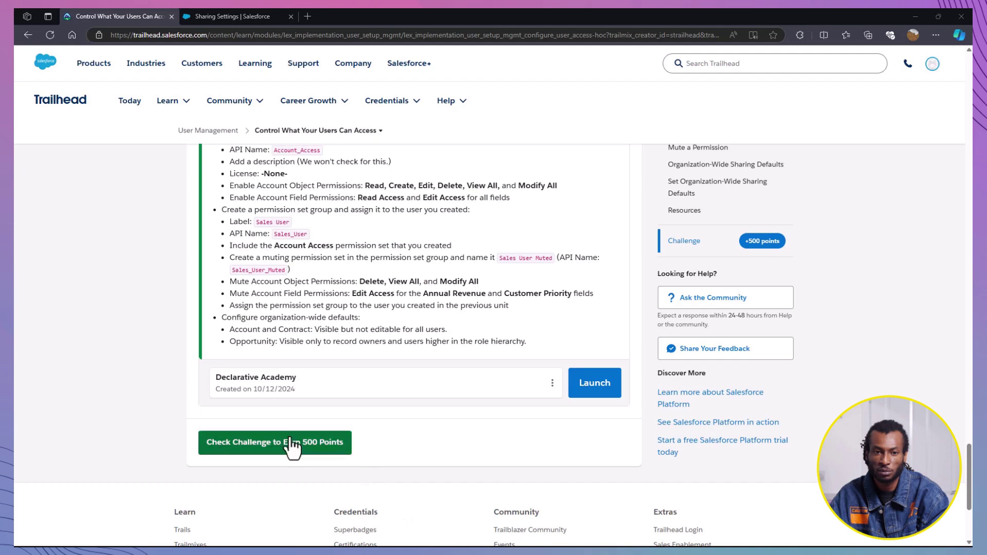
# Run Check Challenge on the Trailhead challenge to earn 500 points
pyautogui.click(291, 443)
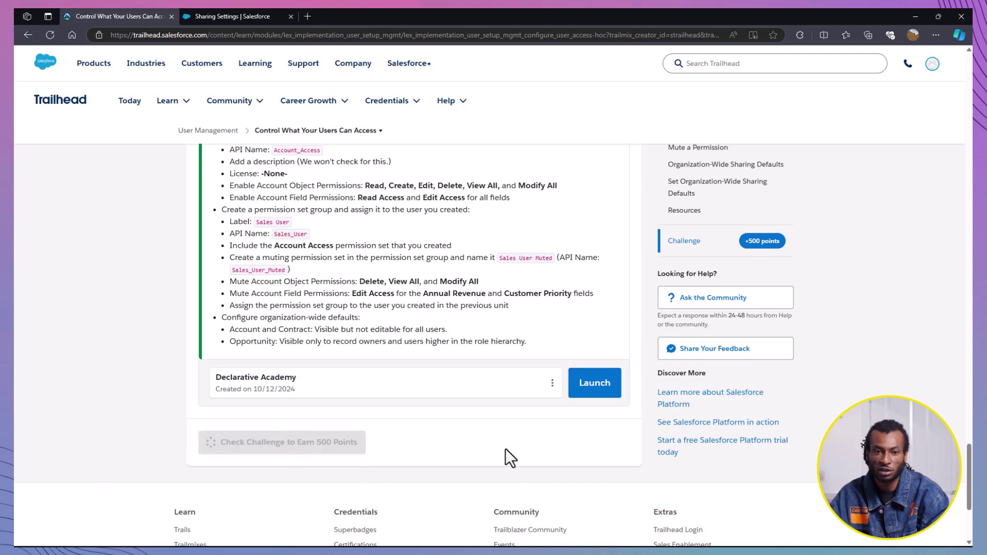